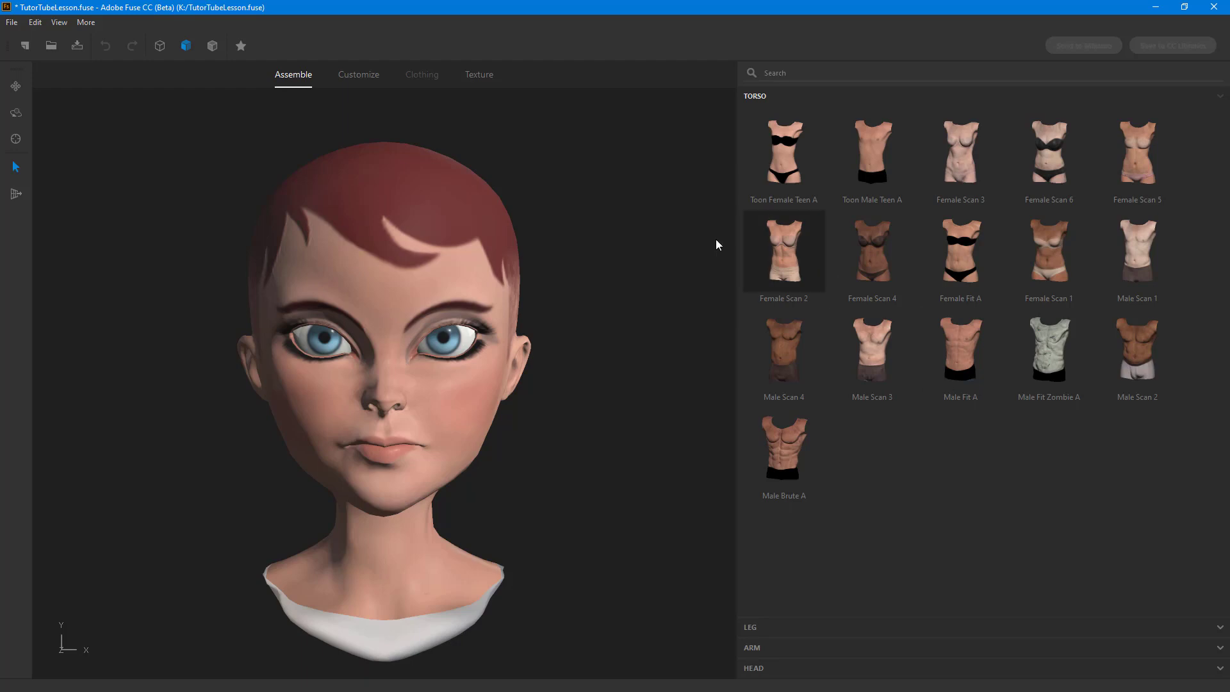
# Step: Switch to customizing the character, open the head settings and set Chin Forward / Backward to -34
pyautogui.click(364, 77)
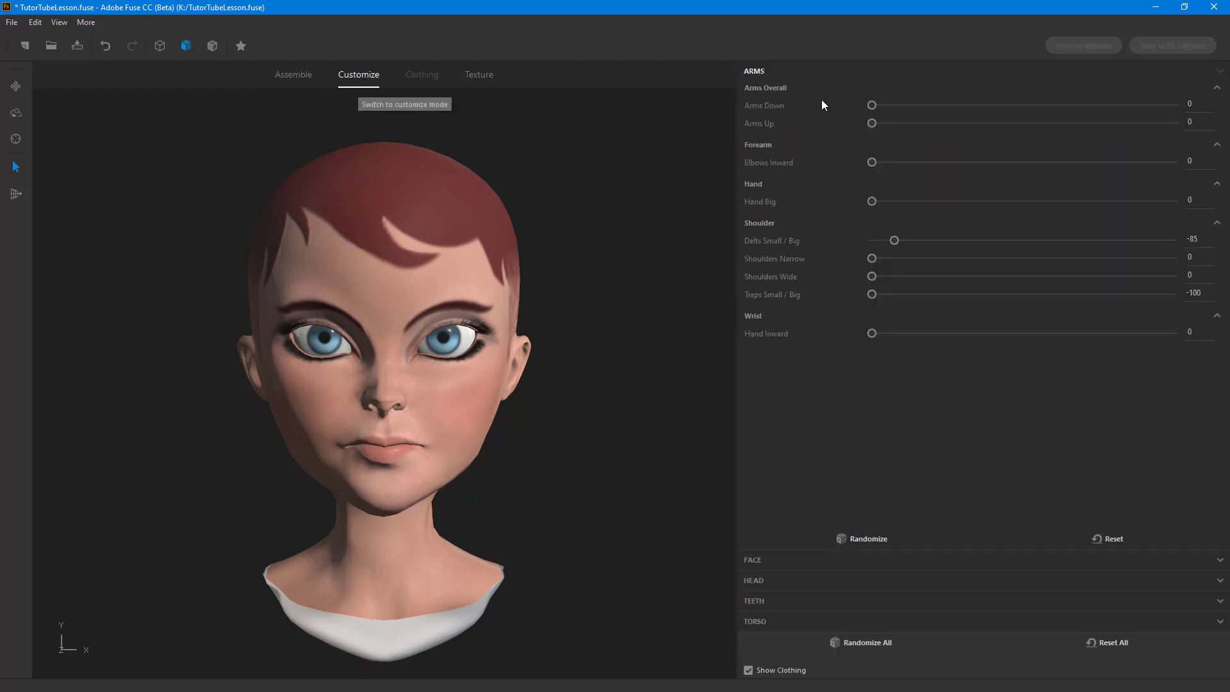
pyautogui.click(755, 581)
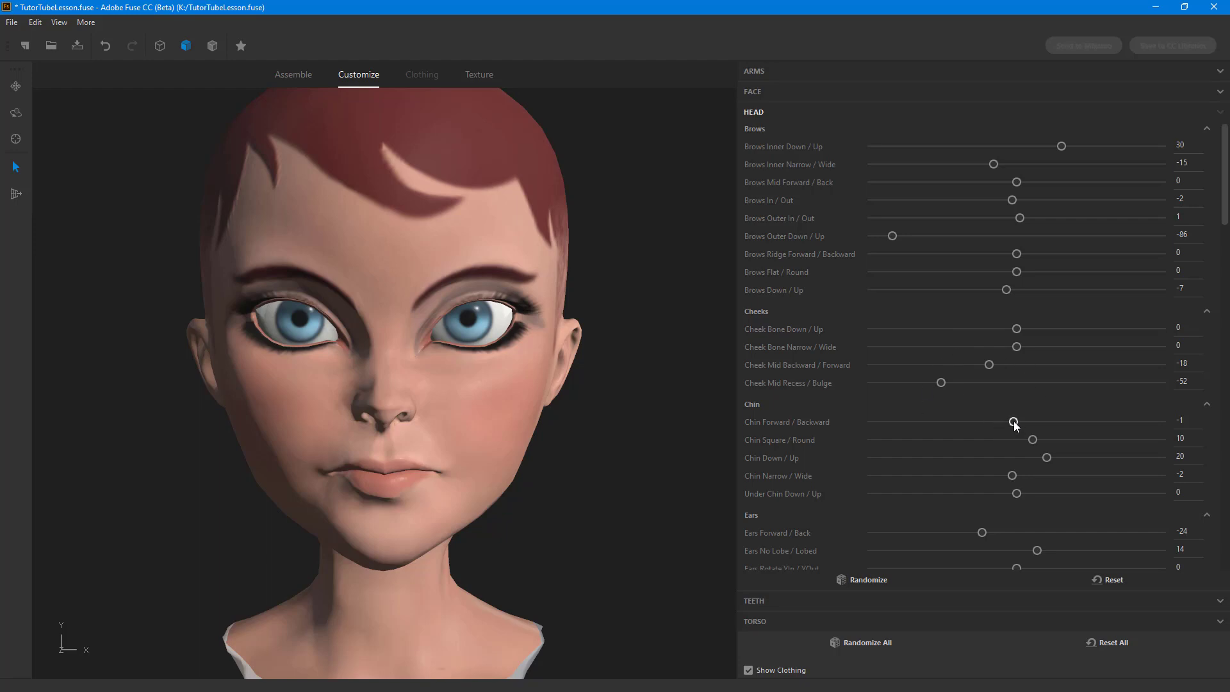
pyautogui.moveTo(1013, 422); pyautogui.dragTo(1102, 423)
pyautogui.hotkey('ctrl', 'z')
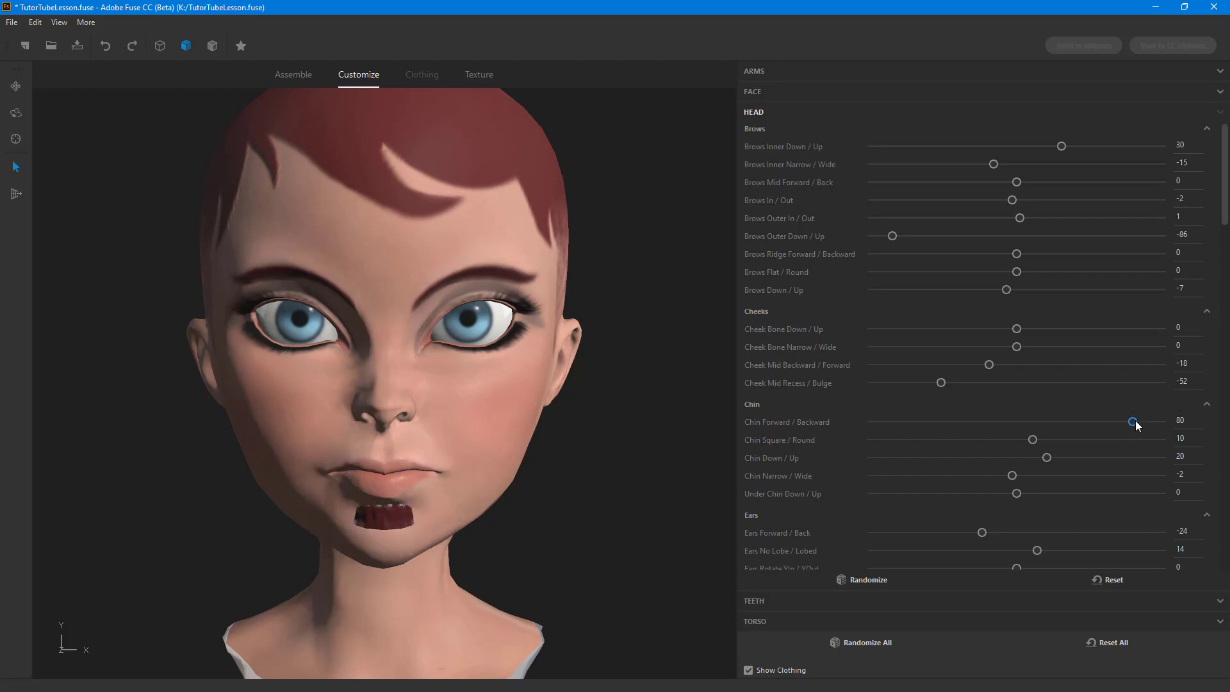
pyautogui.click(1001, 423)
pyautogui.click(1000, 423)
pyautogui.moveTo(1103, 423); pyautogui.dragTo(968, 431)
pyautogui.hotkey('ctrl', 'z')
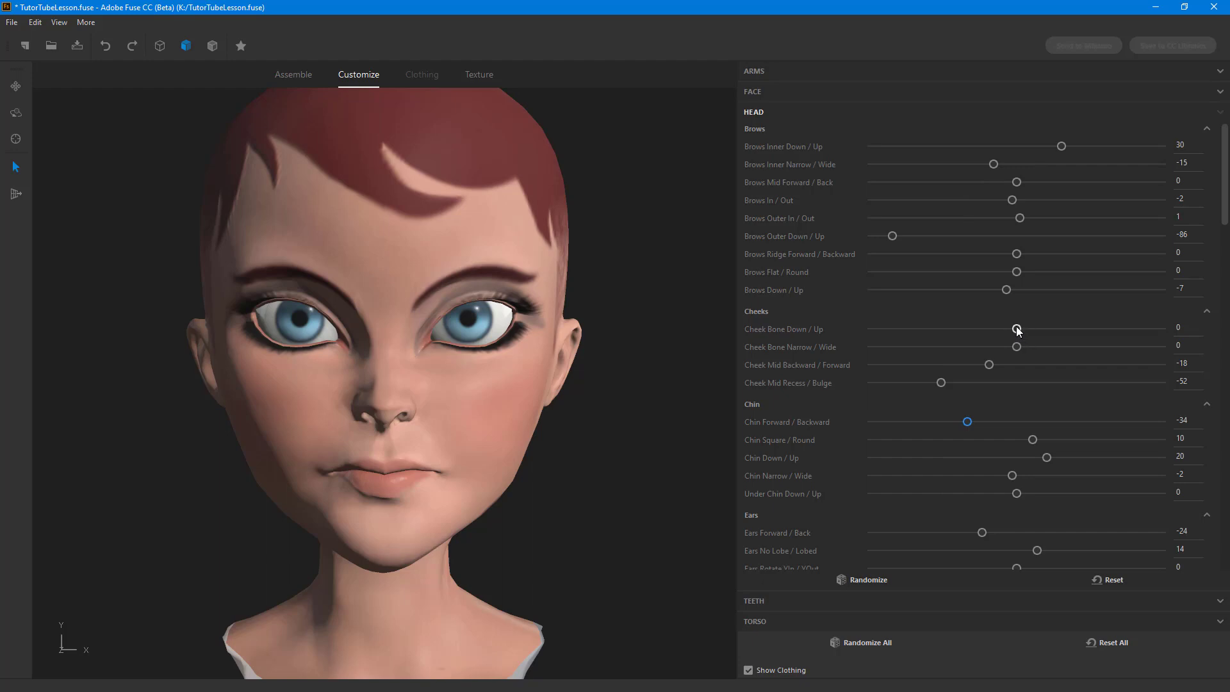
# Step: Set the head's Cheek Bone Down / Up to 50 and Cheek Bone Narrow / Wide to -9
pyautogui.moveTo(1017, 328); pyautogui.dragTo(1083, 328)
pyautogui.hotkey('ctrl', 'z')
pyautogui.moveTo(1024, 328); pyautogui.dragTo(1087, 328)
pyautogui.hotkey('ctrl', 'z')
pyautogui.moveTo(1016, 349); pyautogui.dragTo(1013, 350)
pyautogui.moveTo(1151, 342); pyautogui.dragTo(1141, 347)
pyautogui.hotkey('ctrl', 'z')
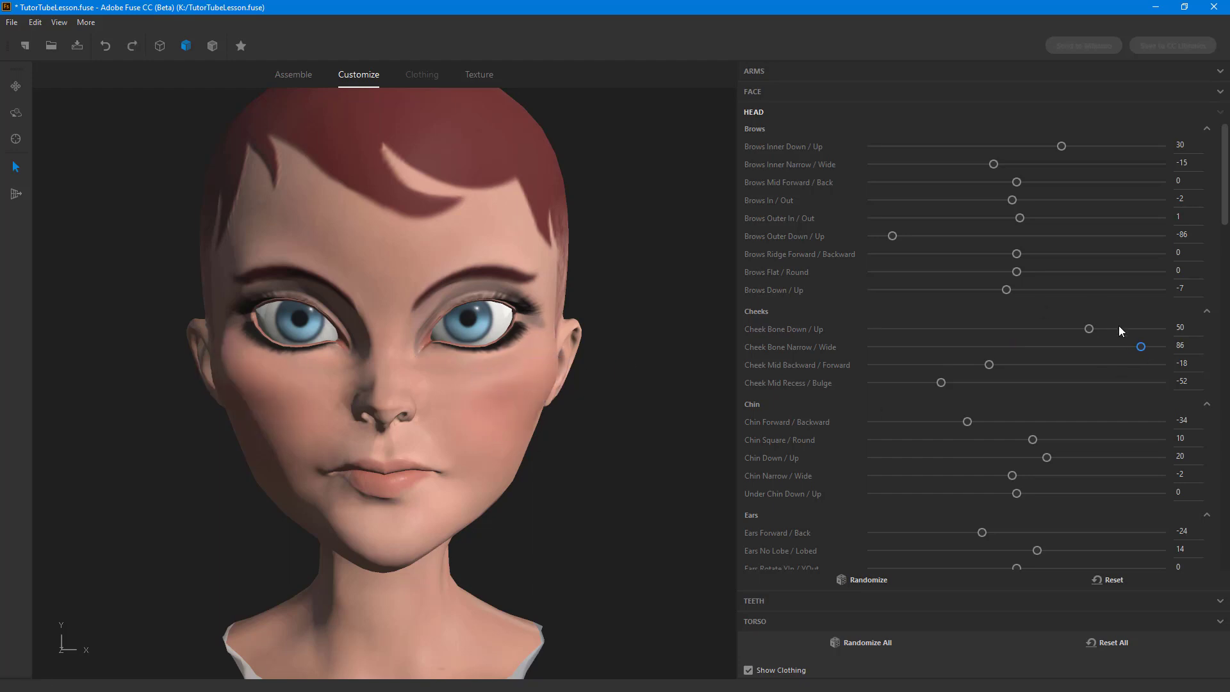
pyautogui.moveTo(1138, 347); pyautogui.dragTo(1064, 355)
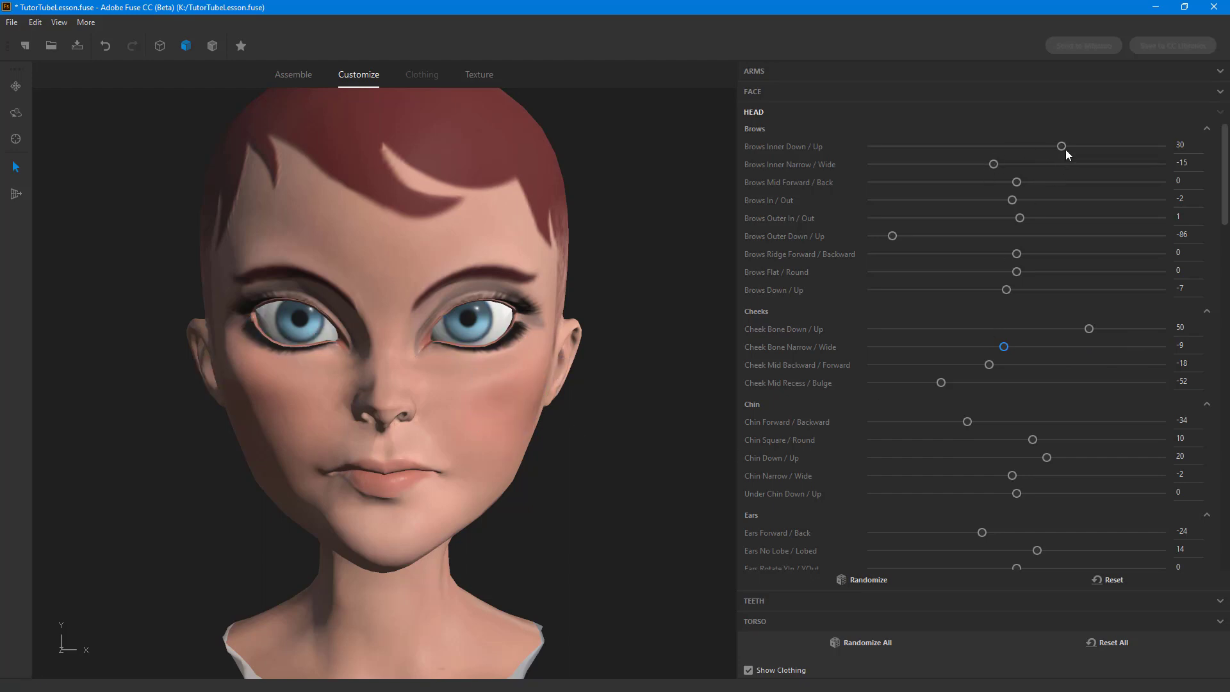
# Step: Set Brows Inner Down/Up to 66, Inner Narrow/Wide to 37, Mid Forward/Back to 35 and Brows In/Out to -38
pyautogui.moveTo(996, 165); pyautogui.dragTo(1019, 165)
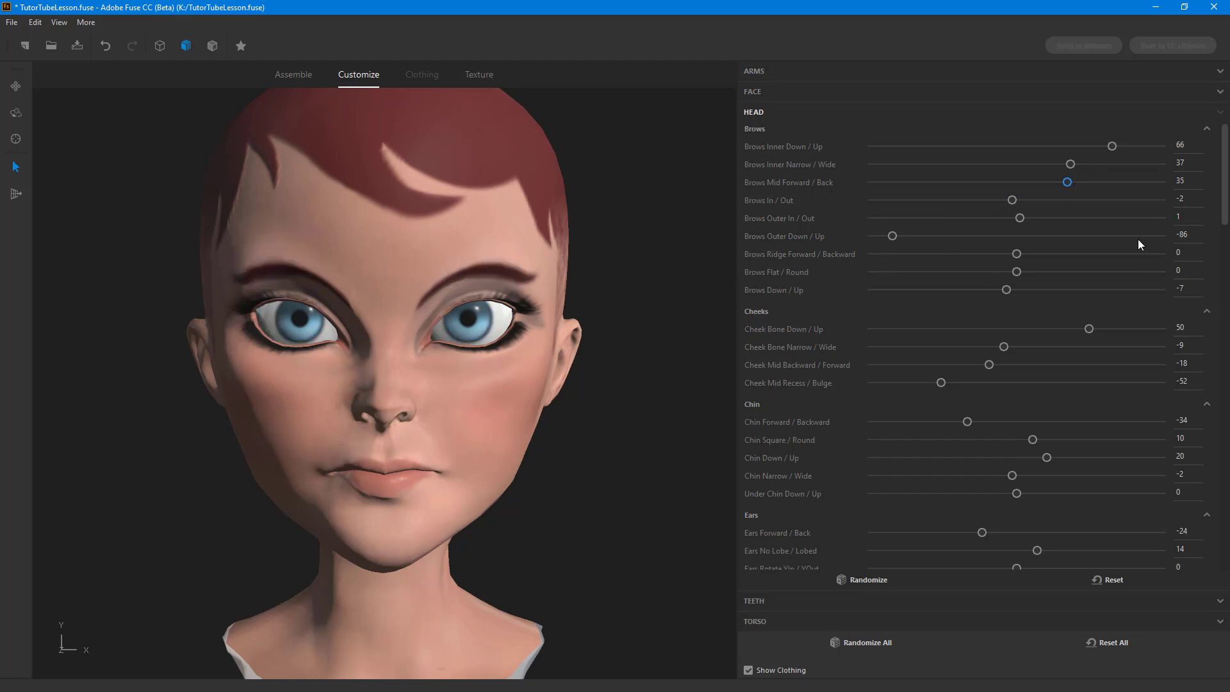
pyautogui.moveTo(1017, 200); pyautogui.dragTo(965, 203)
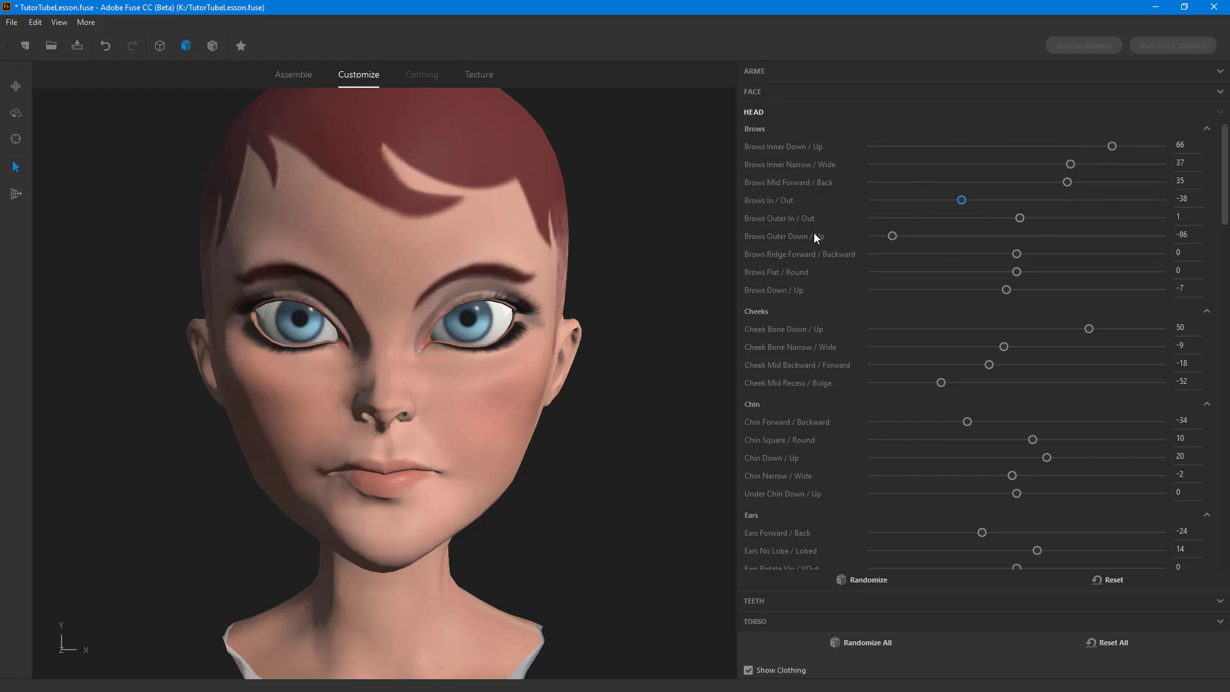
# Step: Set Brows Outer In/Out to 41, Outer Down/Up to -32, Ridge Forward/Backward to 32, Flat/Round to 79 and Brows Down/Up to 72
pyautogui.moveTo(1019, 218); pyautogui.dragTo(1074, 218)
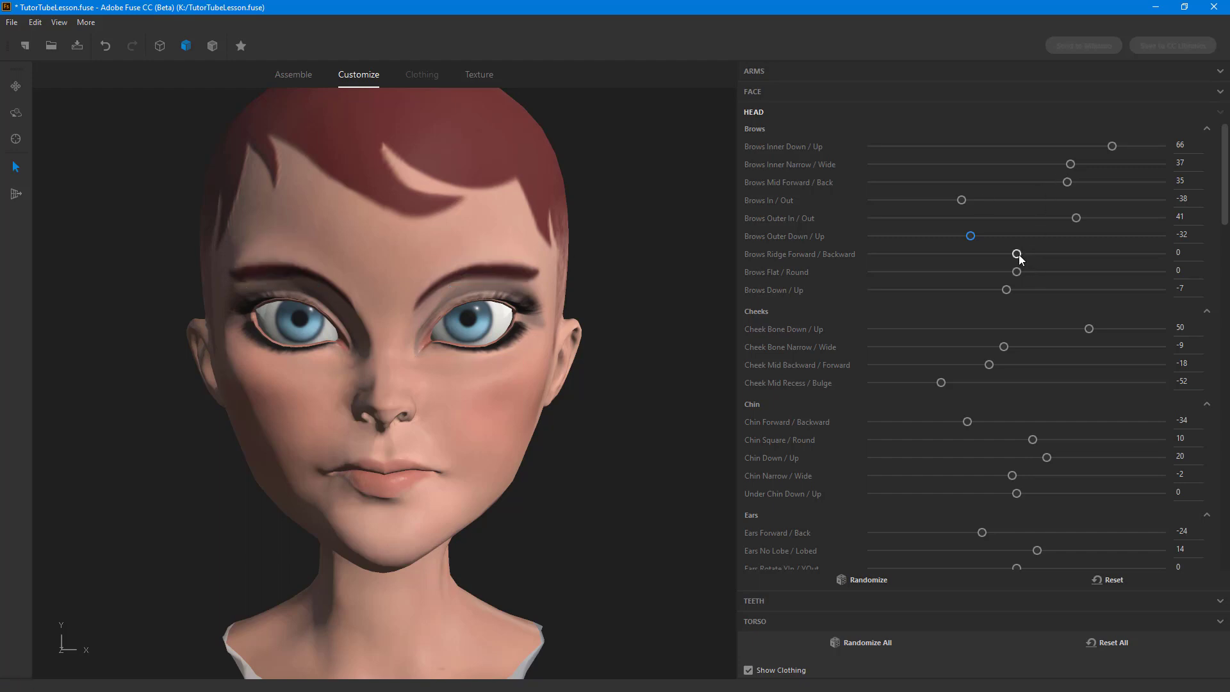
pyautogui.moveTo(1018, 254); pyautogui.dragTo(1068, 257)
pyautogui.moveTo(1095, 287); pyautogui.dragTo(1120, 294)
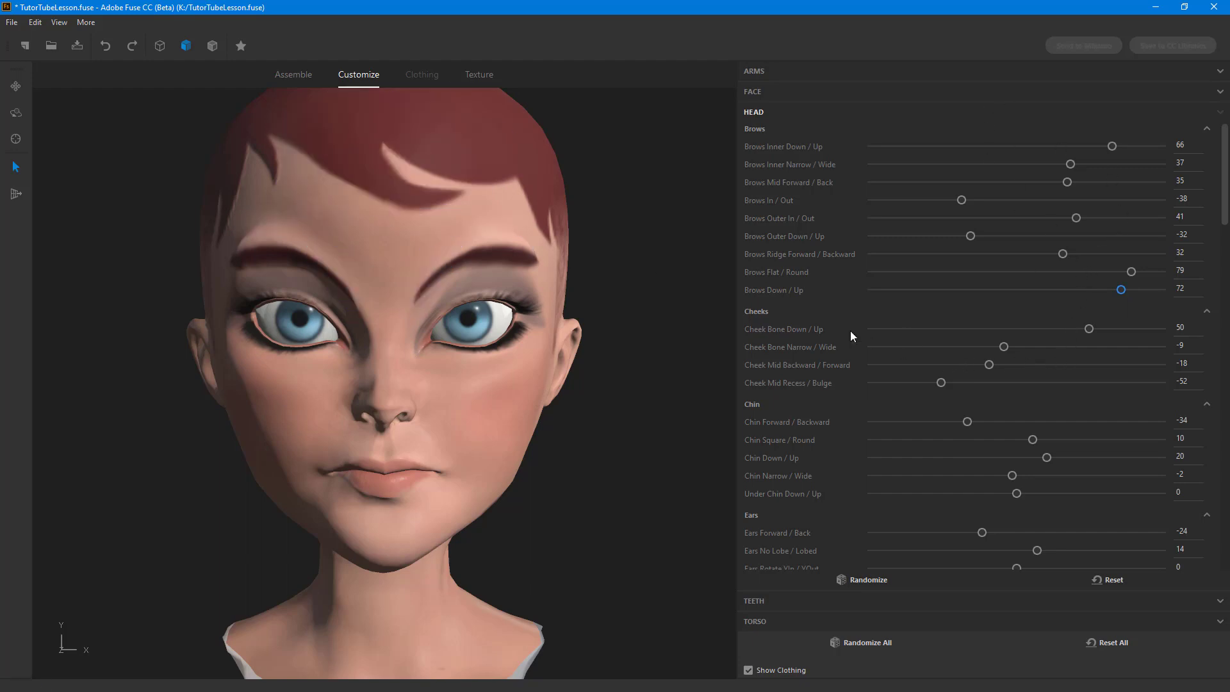
# Step: Raise and widen the cheek bones by setting Cheek Bone Down / Up to 76 and Cheek Bone Narrow / Wide to 39
pyautogui.moveTo(1090, 329); pyautogui.dragTo(1136, 329)
pyautogui.hotkey('ctrl', 'z')
pyautogui.click(1074, 347)
pyautogui.hotkey('ctrl', 'z')
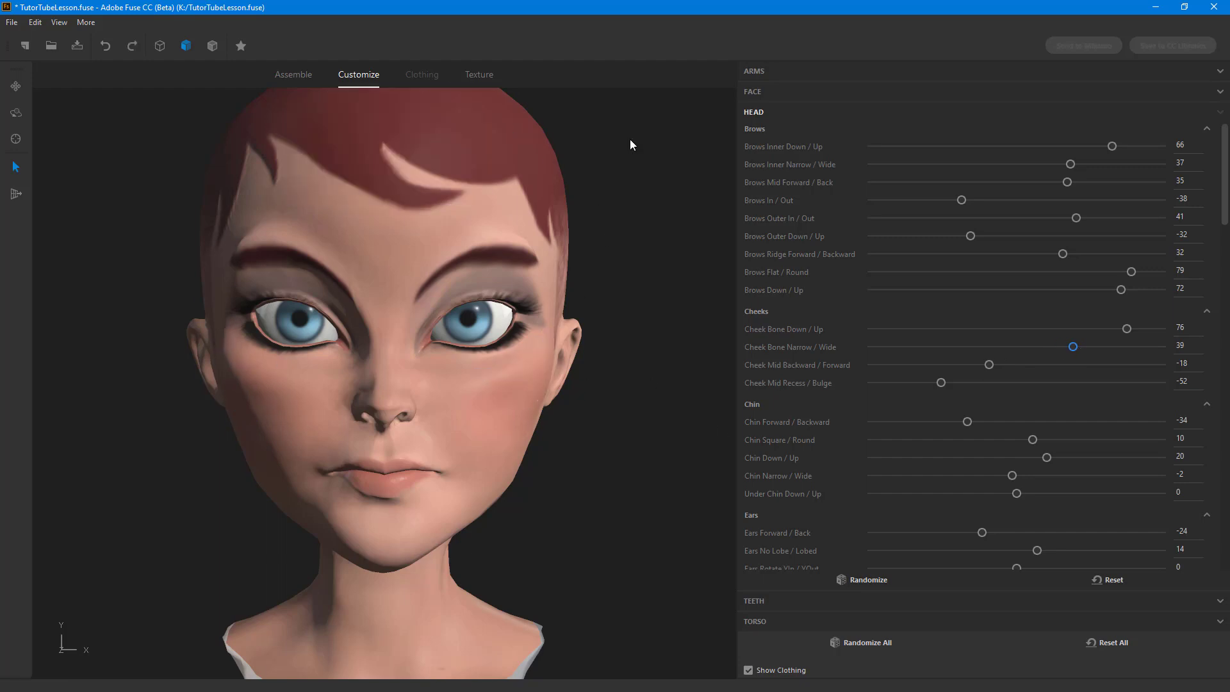
# Step: Set Cheek Mid Backward / Forward to 8 and Cheek Mid Recess / Bulge to 57
pyautogui.scroll(-3, 406, 259)
pyautogui.moveTo(633, 347); pyautogui.dragTo(626, 381, button='middle')
pyautogui.scroll(2, 581, 355)
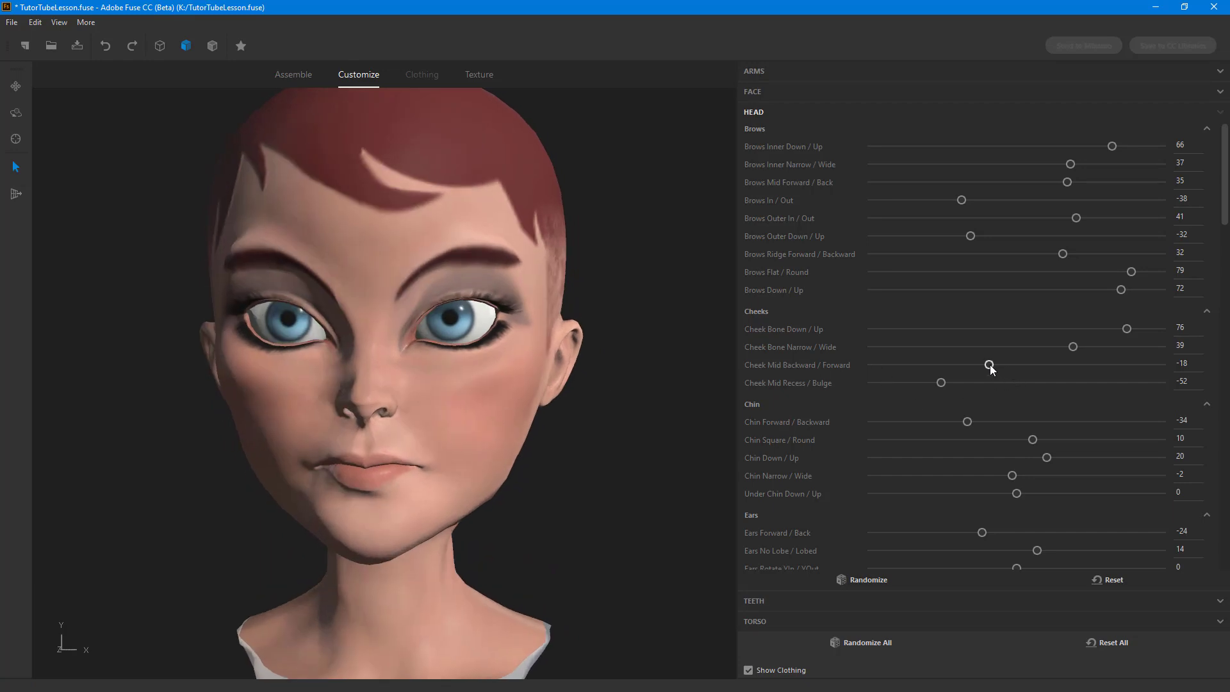
pyautogui.moveTo(1030, 362); pyautogui.dragTo(1033, 363)
pyautogui.hotkey('ctrl', 'z')
pyautogui.moveTo(941, 384); pyautogui.dragTo(1101, 383)
pyautogui.hotkey('ctrl', 'z')
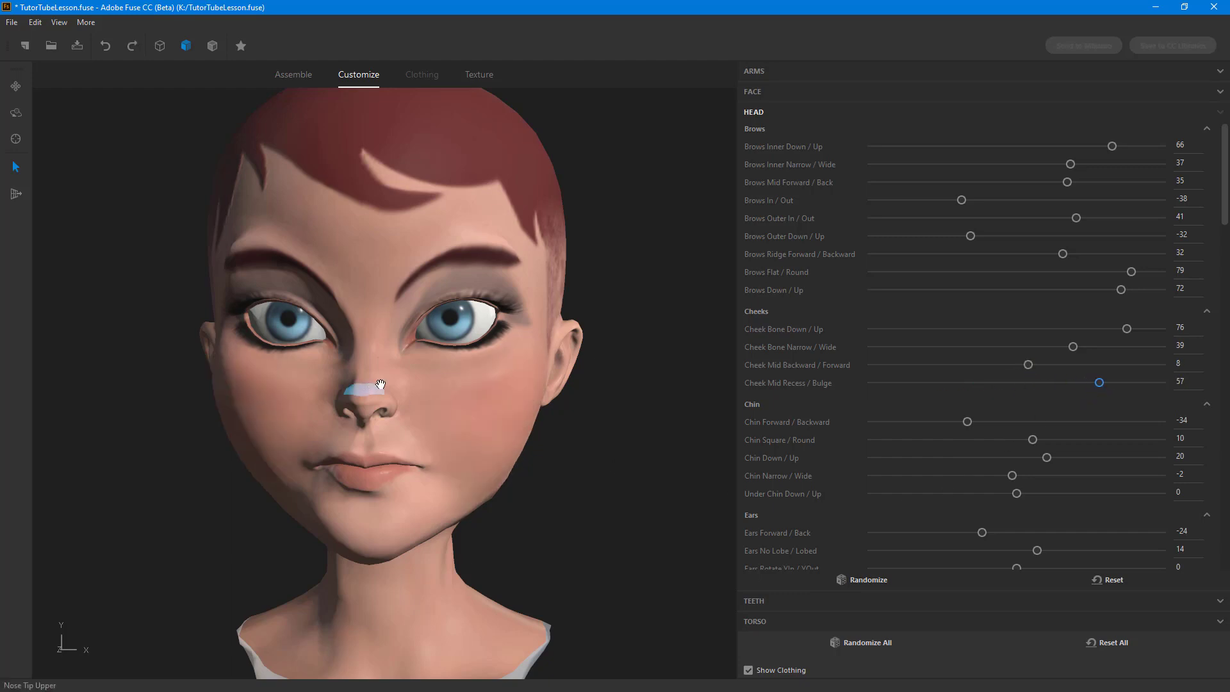
# Step: Set Chin Forward / Backward to 18 and Chin Square / Round to 34
pyautogui.moveTo(564, 492); pyautogui.dragTo(647, 489)
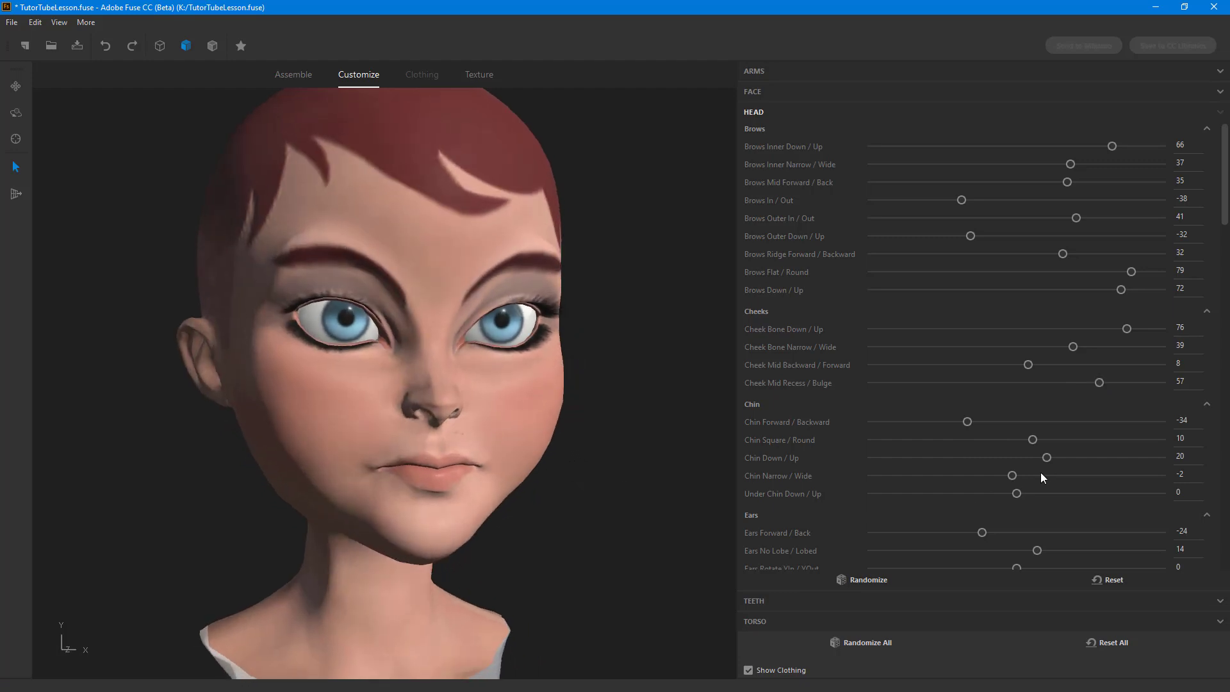
pyautogui.moveTo(997, 425); pyautogui.dragTo(1049, 423)
pyautogui.hotkey('ctrl', 'z')
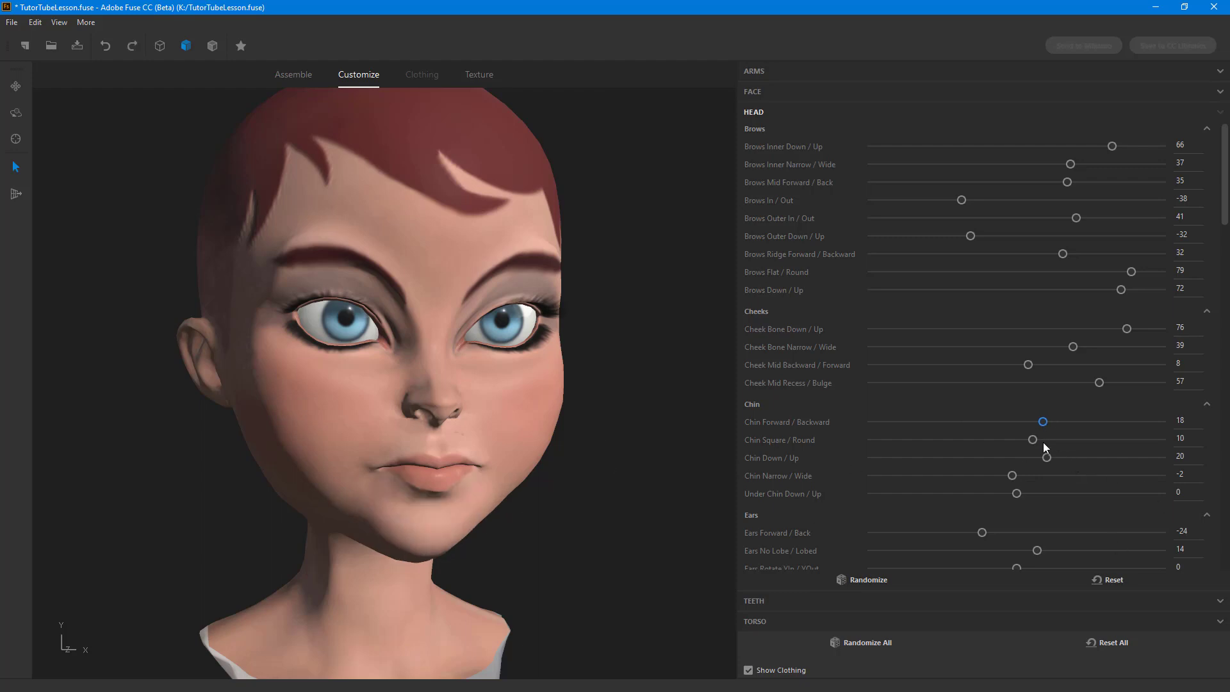
pyautogui.moveTo(1086, 441); pyautogui.dragTo(1131, 441)
pyautogui.hotkey('ctrl', 'z')
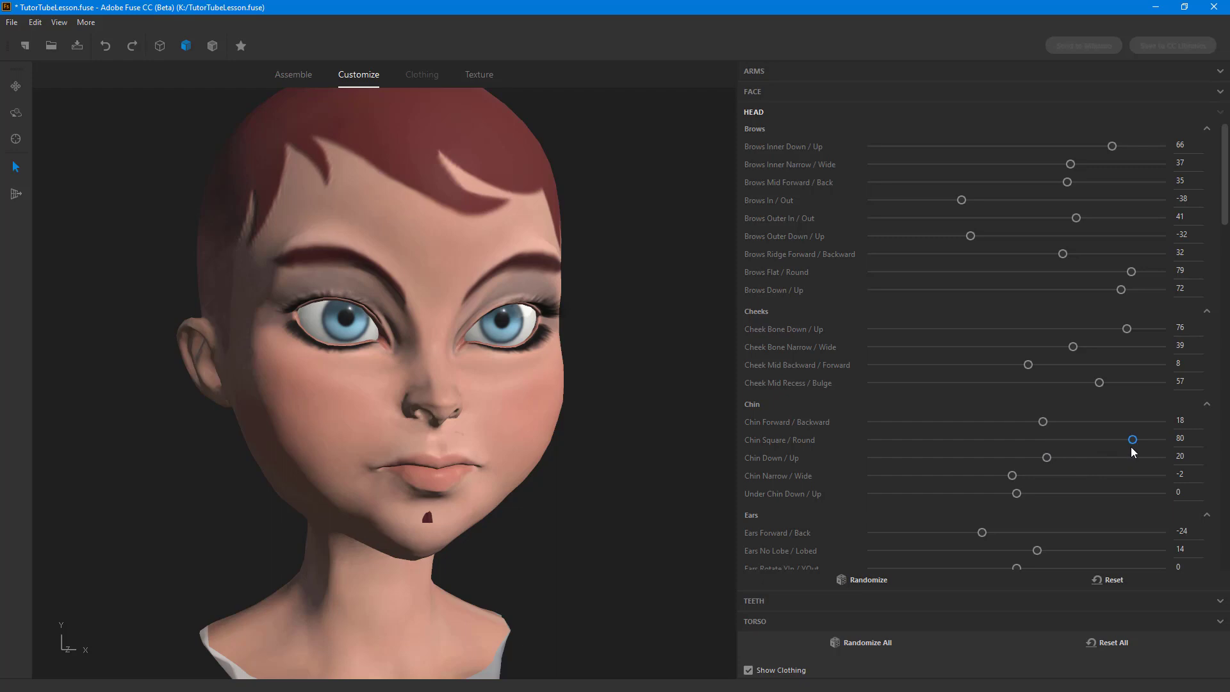
pyautogui.moveTo(1130, 442); pyautogui.dragTo(1063, 444)
pyautogui.hotkey('ctrl', 'z')
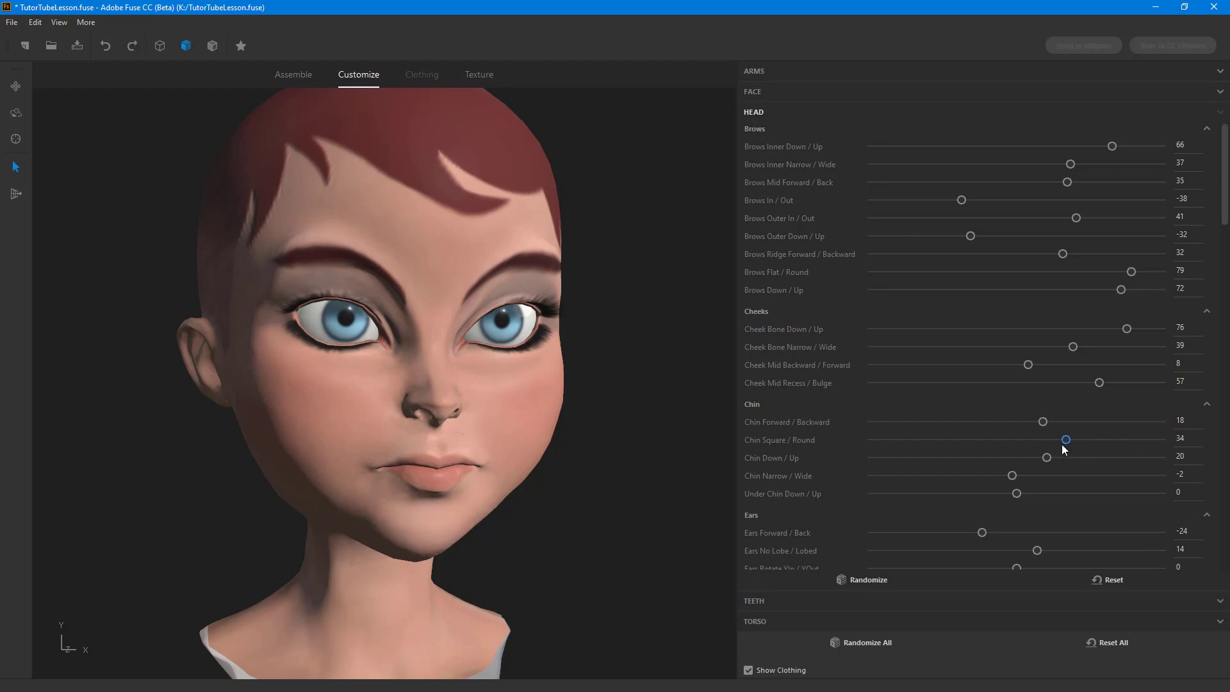
# Step: Set Chin Narrow / Wide to 83 and Under Chin Down / Up to 71
pyautogui.scroll(2, 631, 468)
pyautogui.moveTo(652, 467); pyautogui.dragTo(604, 472, button='middle')
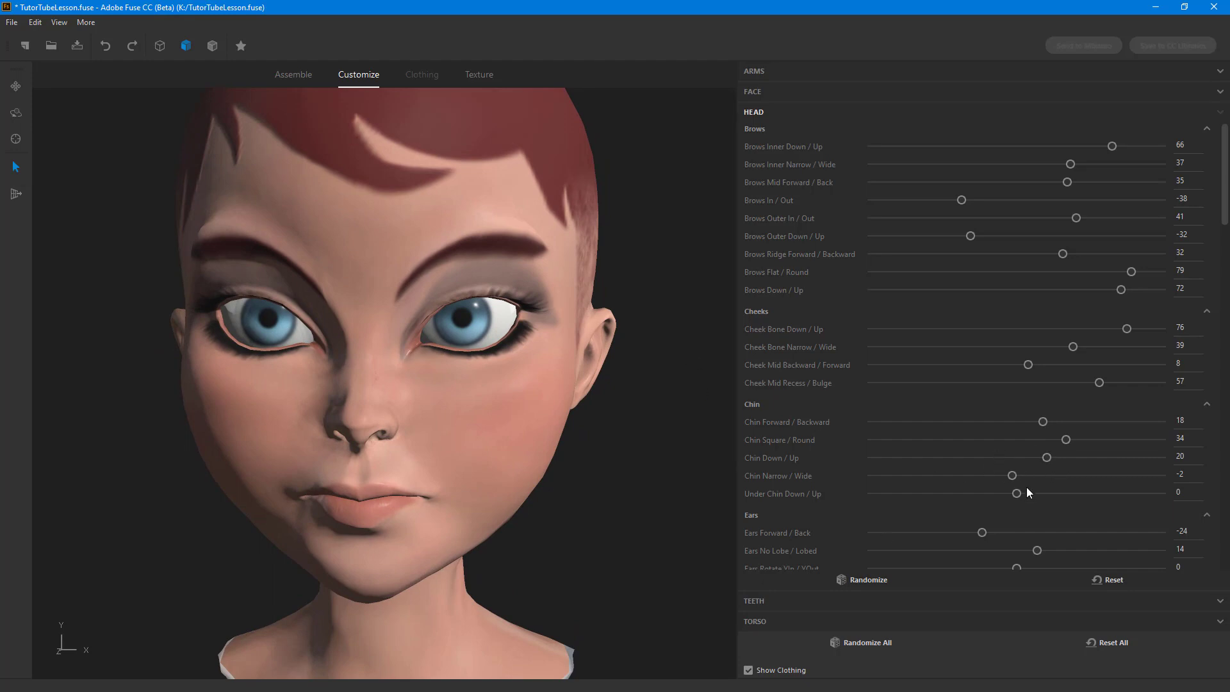
pyautogui.moveTo(1141, 474); pyautogui.dragTo(1138, 478)
pyautogui.hotkey('ctrl', 'z')
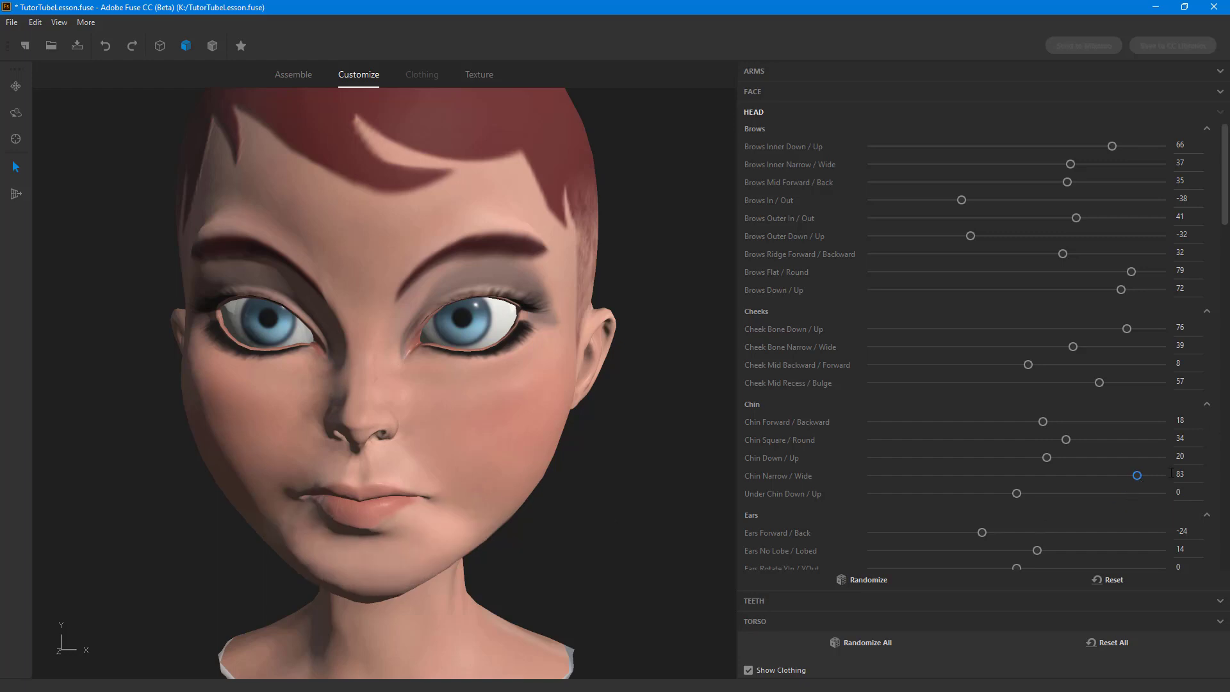
pyautogui.moveTo(1019, 494); pyautogui.dragTo(1124, 493)
pyautogui.hotkey('ctrl', 'z')
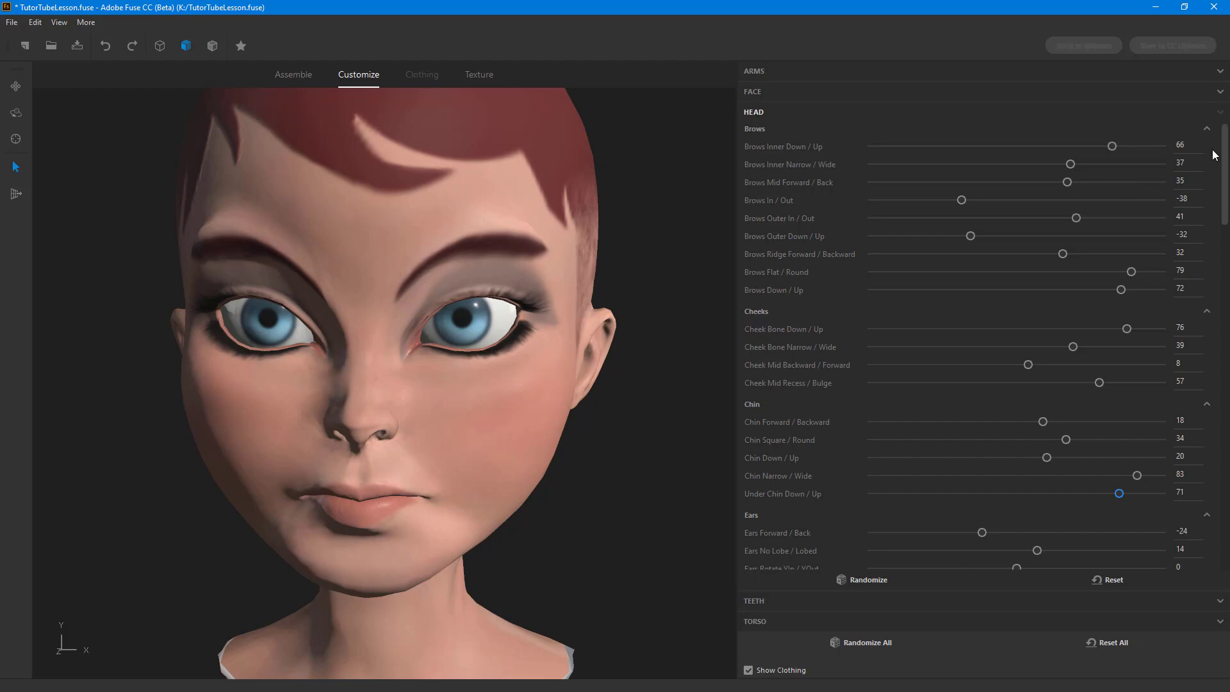
# Step: Set Nose Root Back / Forward to 60, Nose Septum Down / Up to 77 and Nostrils Small / Big to 57
pyautogui.moveTo(1225, 157); pyautogui.dragTo(1226, 231)
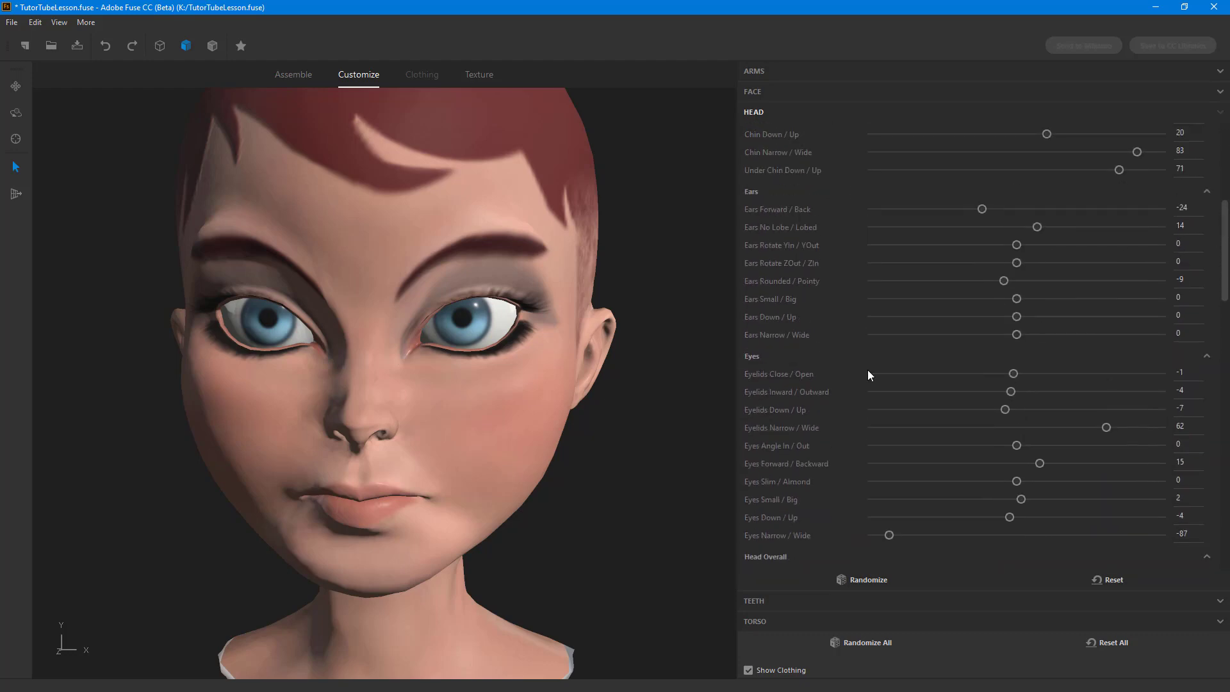
pyautogui.scroll(-10, 1038, 397)
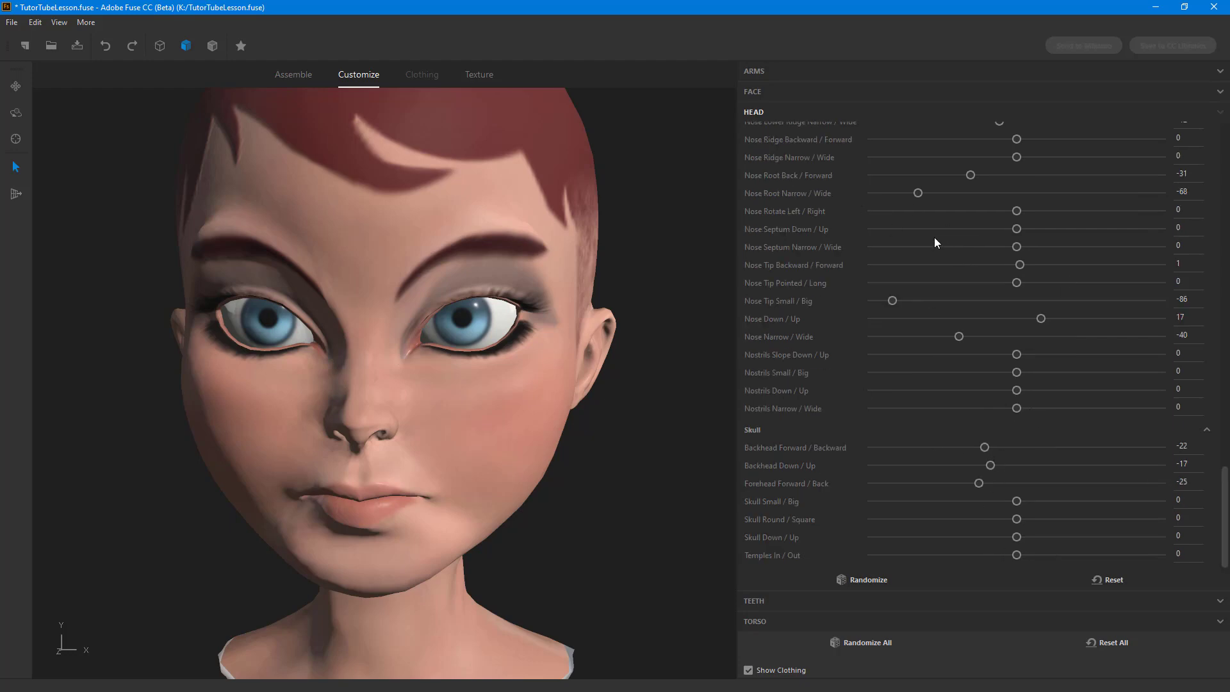
pyautogui.moveTo(968, 173); pyautogui.dragTo(1102, 176)
pyautogui.moveTo(1017, 230); pyautogui.dragTo(1135, 234)
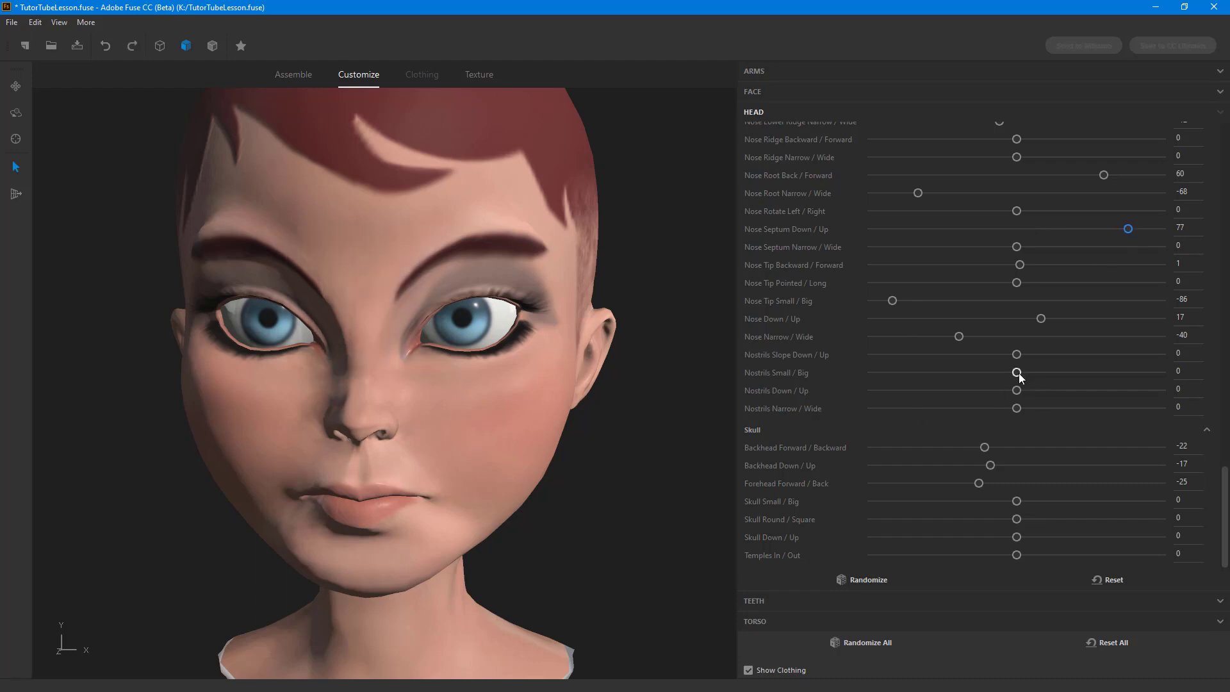
pyautogui.moveTo(1018, 372); pyautogui.dragTo(1106, 378)
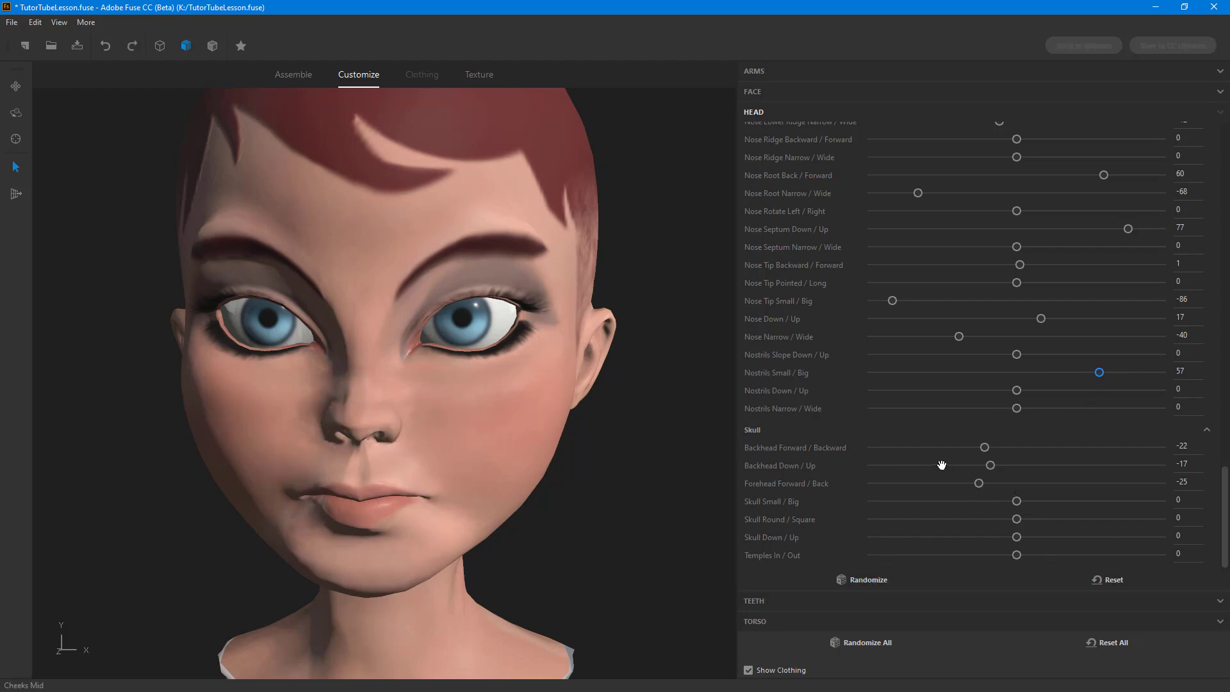
# Step: Set the skull's Backhead Forward / Backward to 38 and Skull Small / Big to 38
pyautogui.click(986, 449)
pyautogui.moveTo(987, 450); pyautogui.dragTo(1062, 449)
pyautogui.moveTo(631, 294); pyautogui.dragTo(536, 310, button='middle')
pyautogui.scroll(-4, 537, 310)
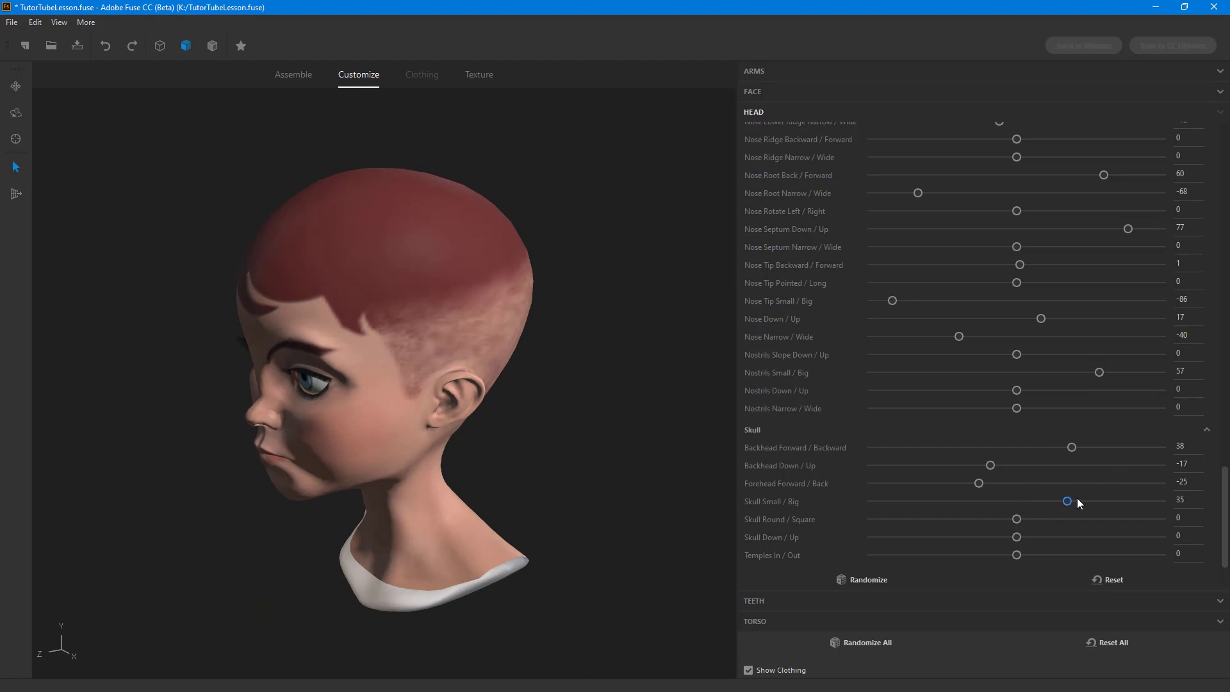
pyautogui.moveTo(1079, 501); pyautogui.dragTo(1078, 501)
pyautogui.hotkey('ctrl', 'z')
# Step: Randomize the head settings repeatedly to generate different face shapes, checking the head from the front and side
pyautogui.moveTo(566, 393); pyautogui.dragTo(836, 557, button='middle')
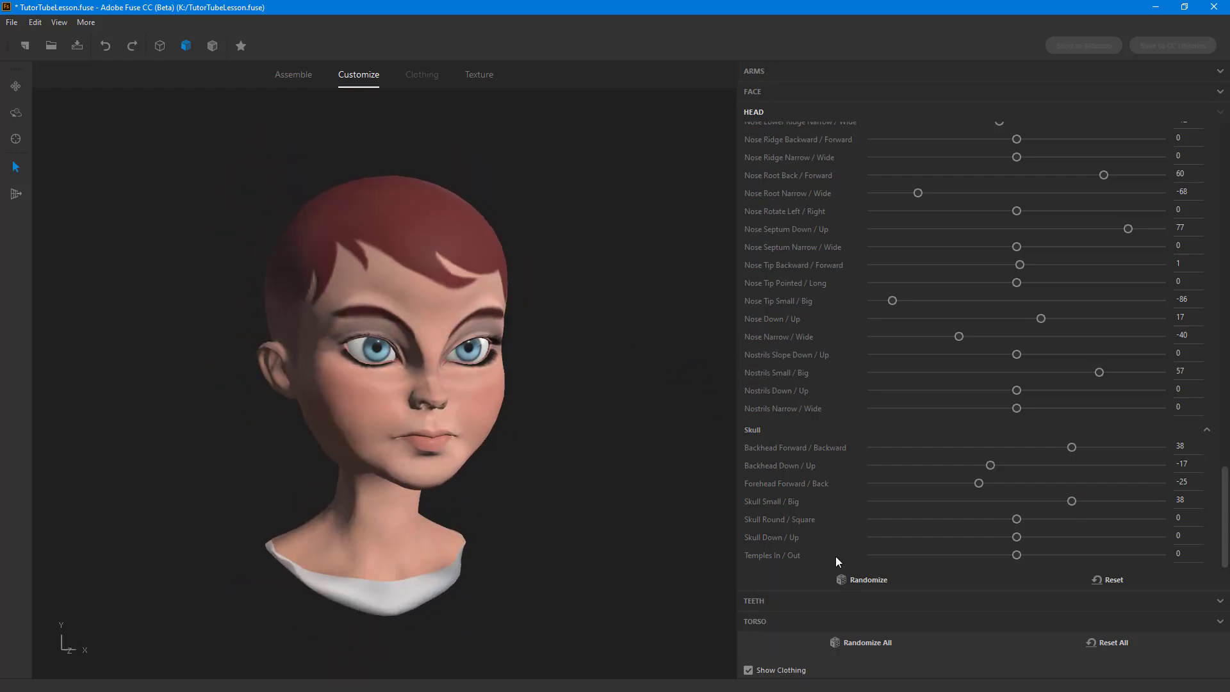
pyautogui.click(865, 579)
pyautogui.moveTo(666, 360); pyautogui.dragTo(617, 374, button='middle')
pyautogui.scroll(1, 613, 406)
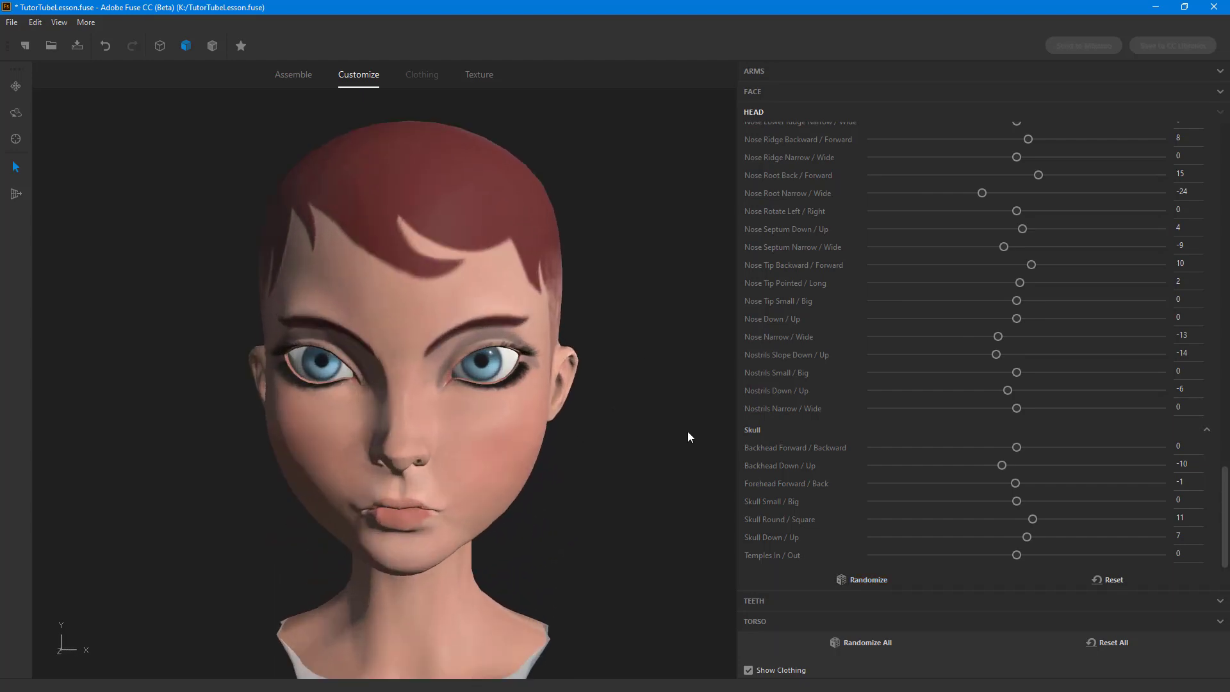
pyautogui.moveTo(687, 431); pyautogui.dragTo(801, 430, button='middle')
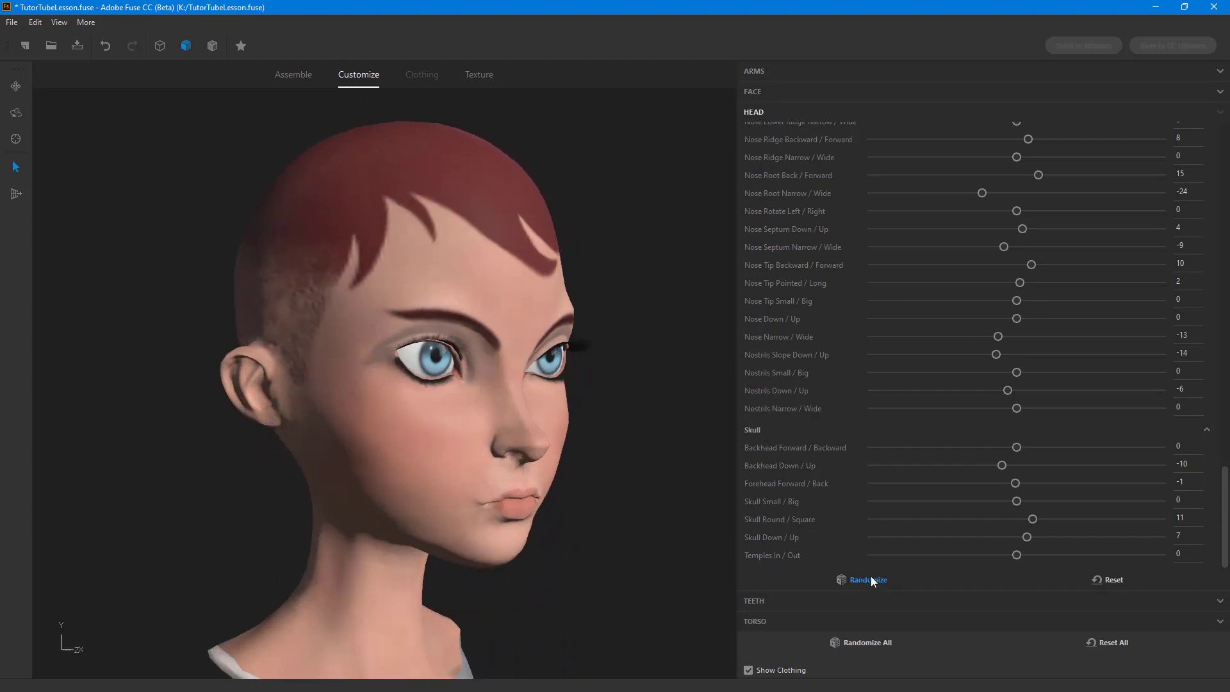
pyautogui.click(873, 580)
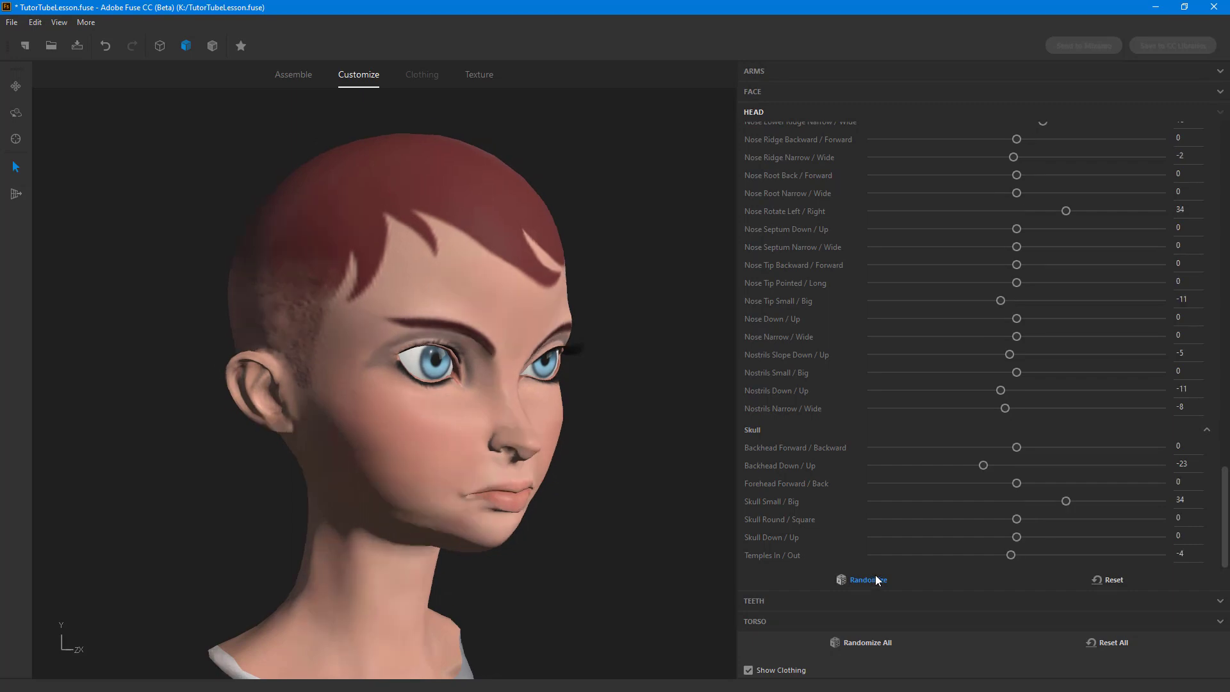
pyautogui.click(877, 579)
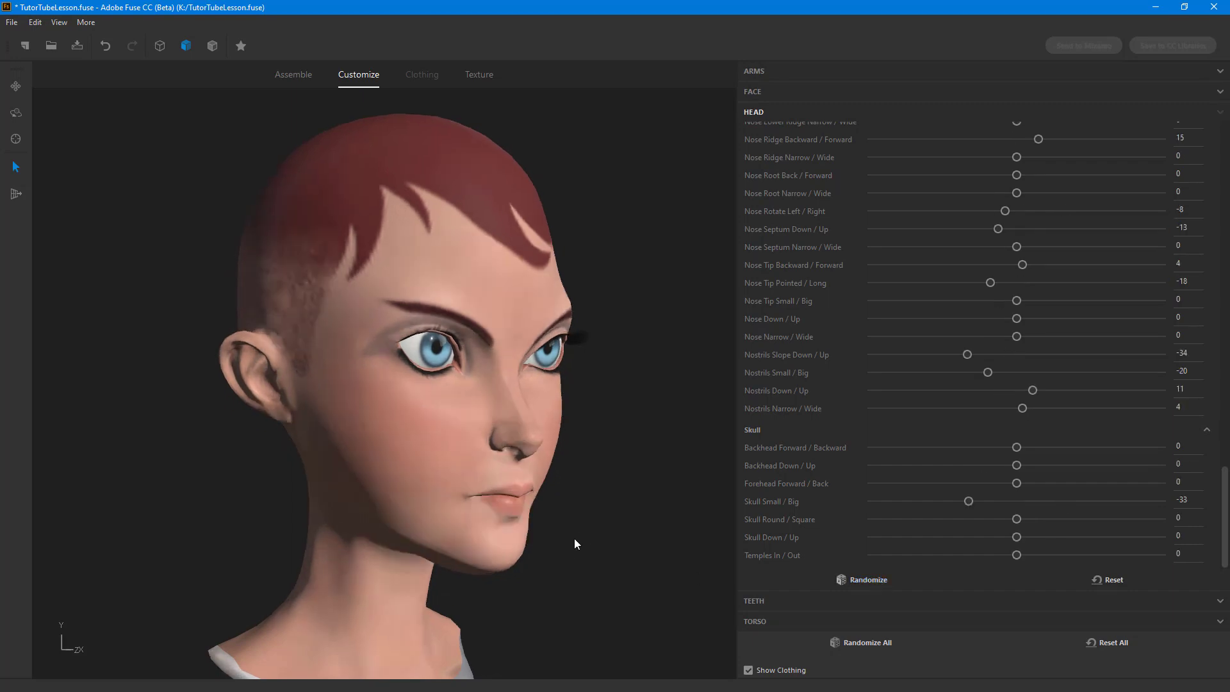
pyautogui.moveTo(574, 538); pyautogui.dragTo(492, 519, button='middle')
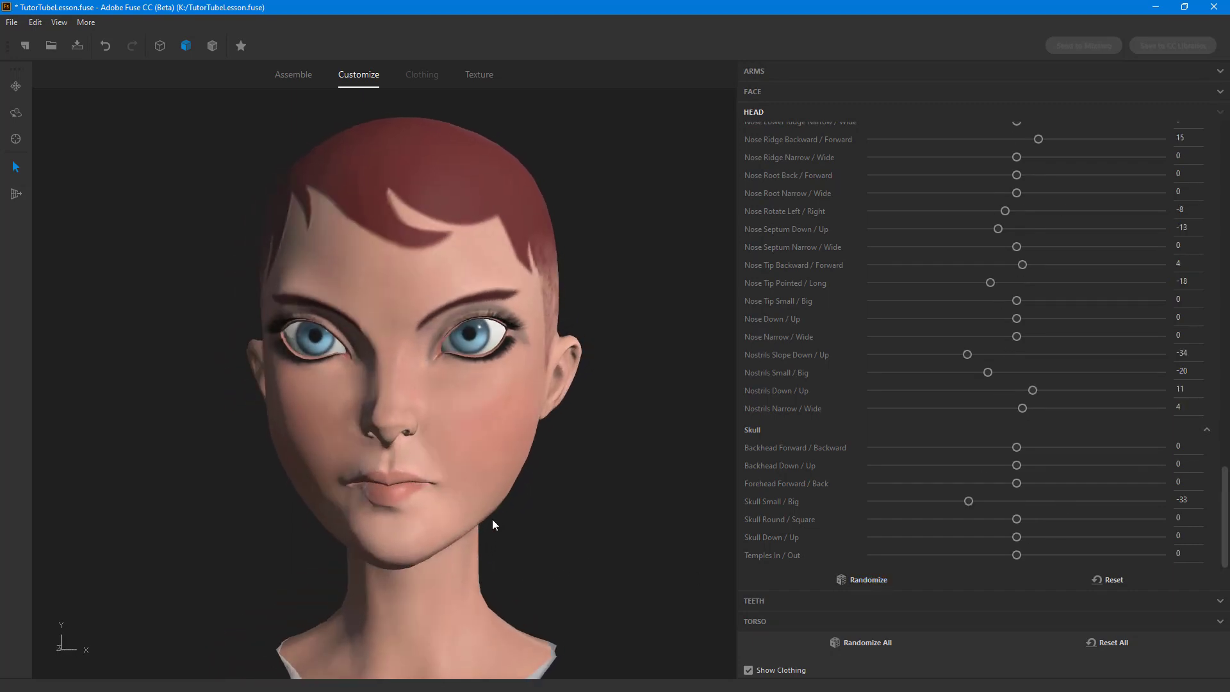
pyautogui.click(871, 579)
pyautogui.click(874, 582)
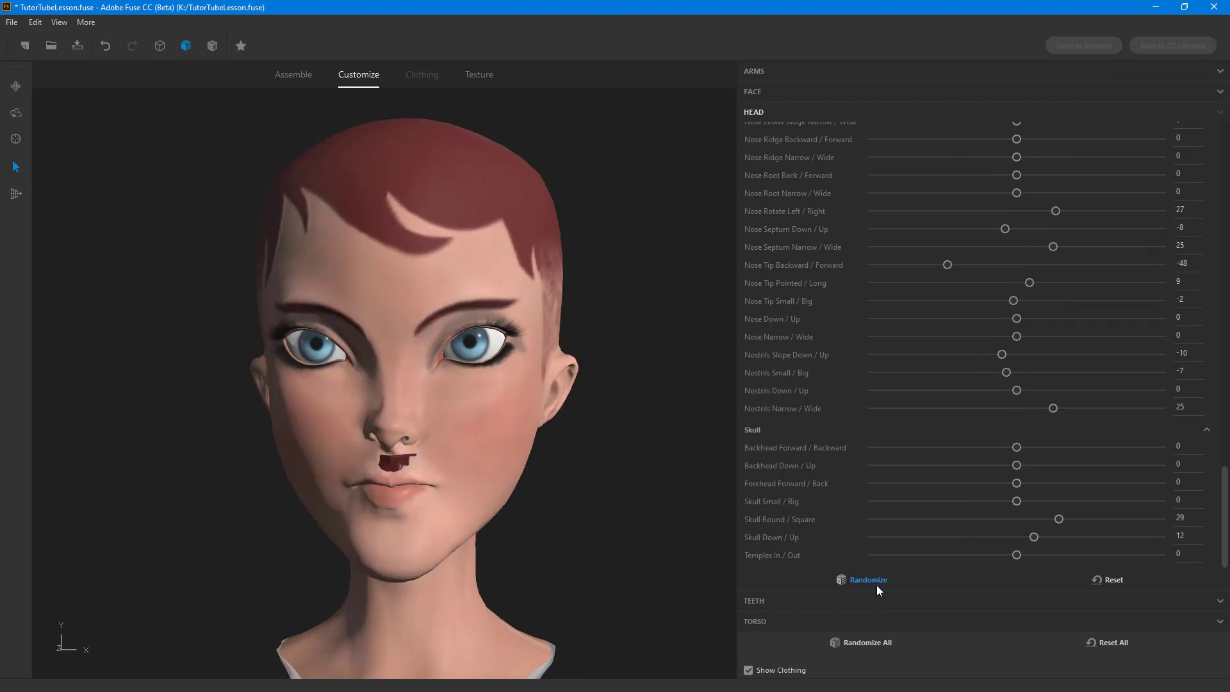
pyautogui.click(877, 585)
pyautogui.click(877, 585)
pyautogui.click(876, 586)
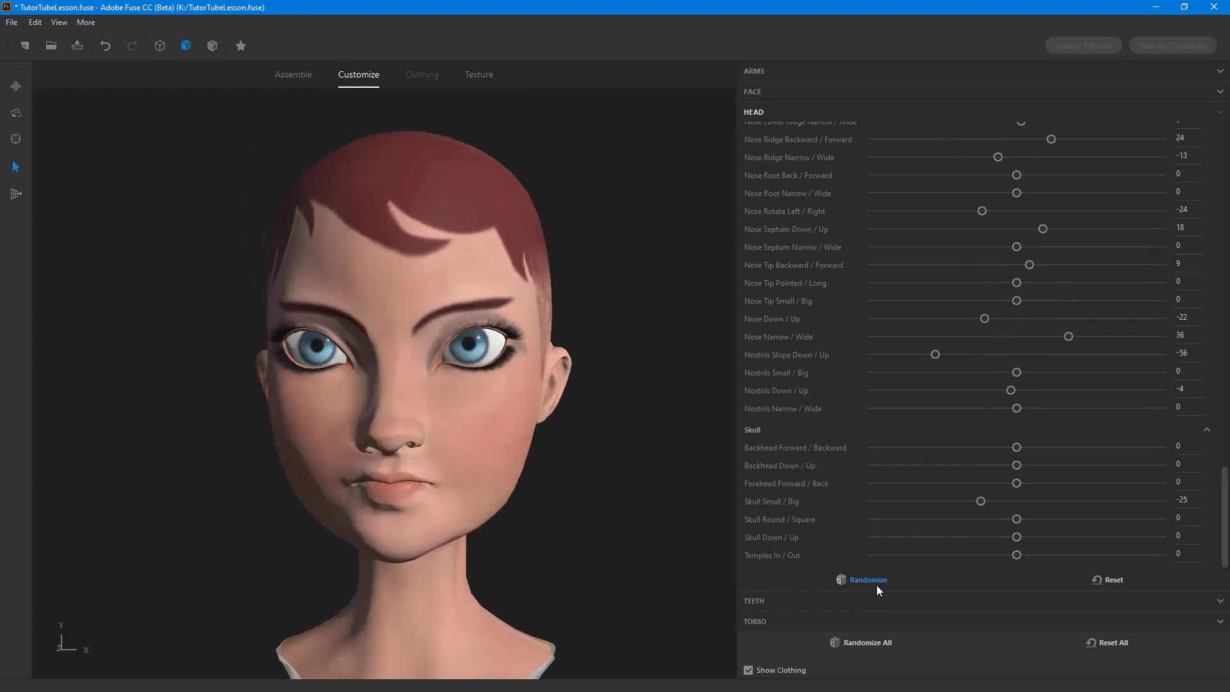
pyautogui.click(877, 586)
pyautogui.click(877, 585)
pyautogui.click(877, 586)
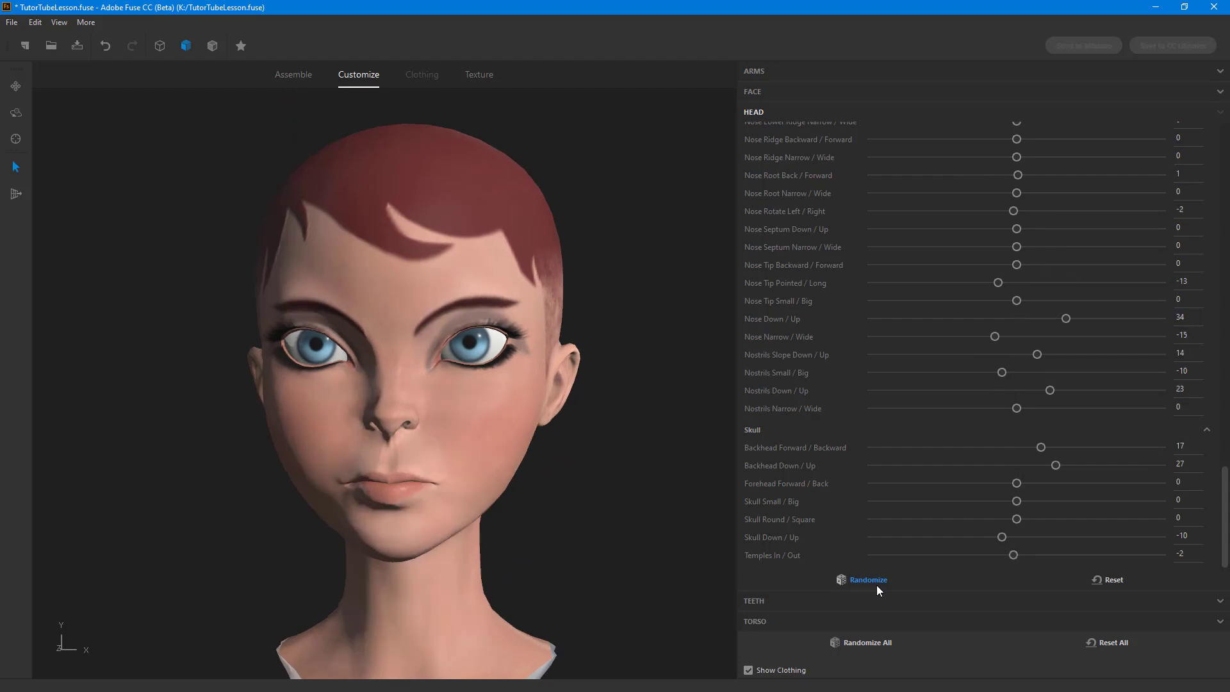
pyautogui.click(877, 585)
pyautogui.click(877, 586)
pyautogui.click(877, 586)
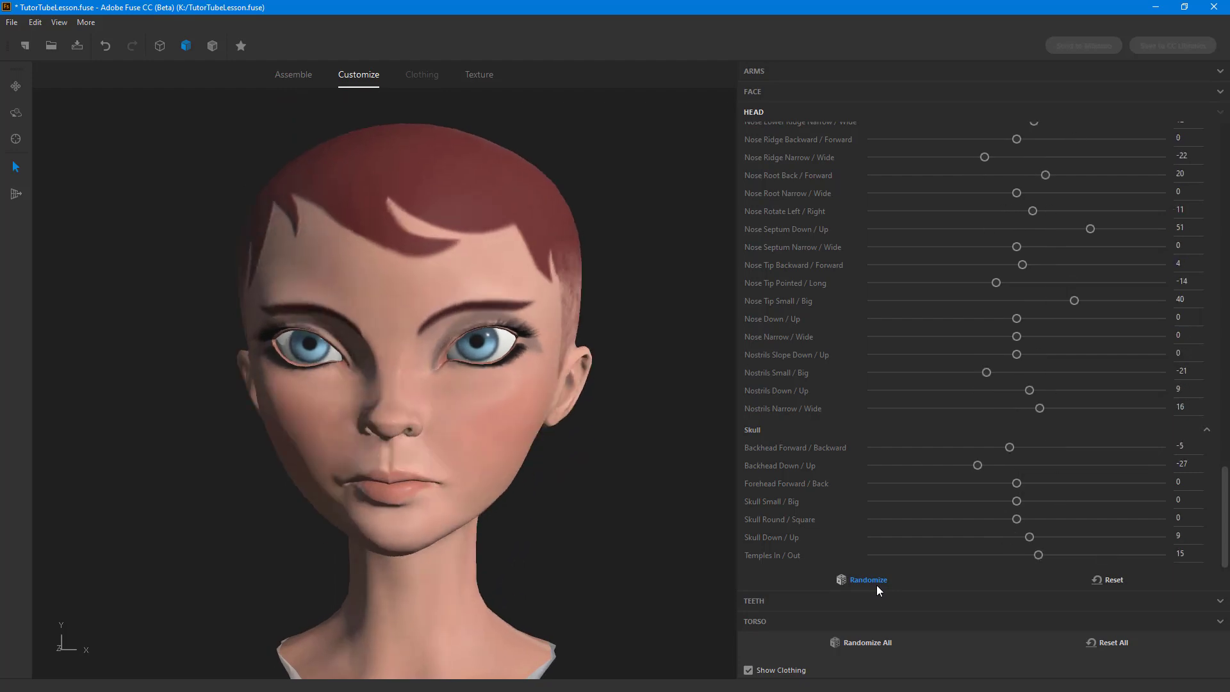
# Step: Keep randomizing the head settings to produce further variations of the face, nose and skull shape
pyautogui.click(876, 586)
pyautogui.click(876, 585)
pyautogui.click(876, 586)
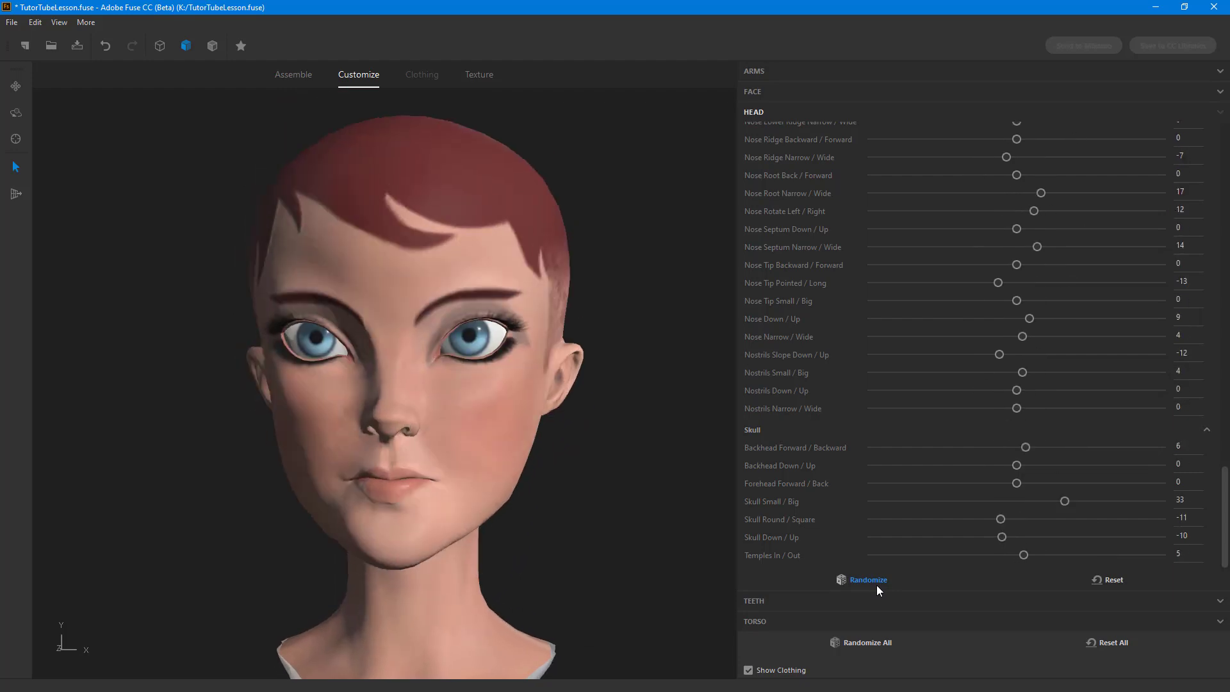
pyautogui.click(877, 586)
pyautogui.click(876, 586)
pyautogui.click(877, 586)
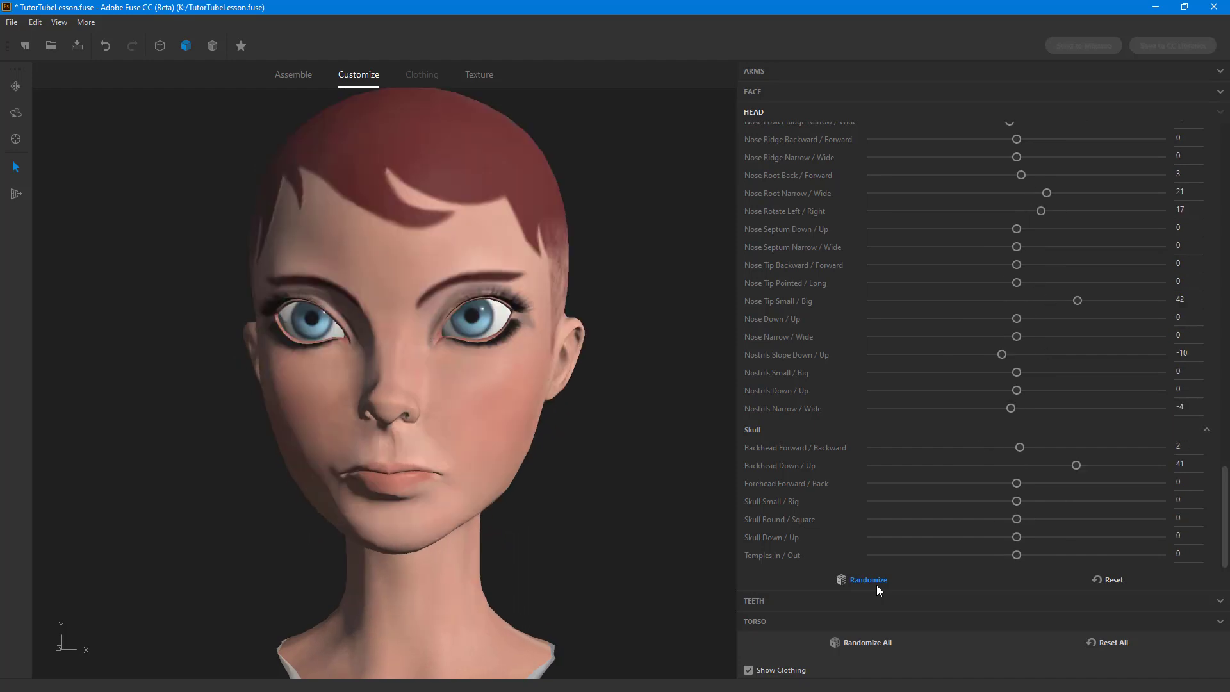
pyautogui.click(876, 586)
pyautogui.click(876, 586)
pyautogui.click(877, 585)
pyautogui.click(877, 585)
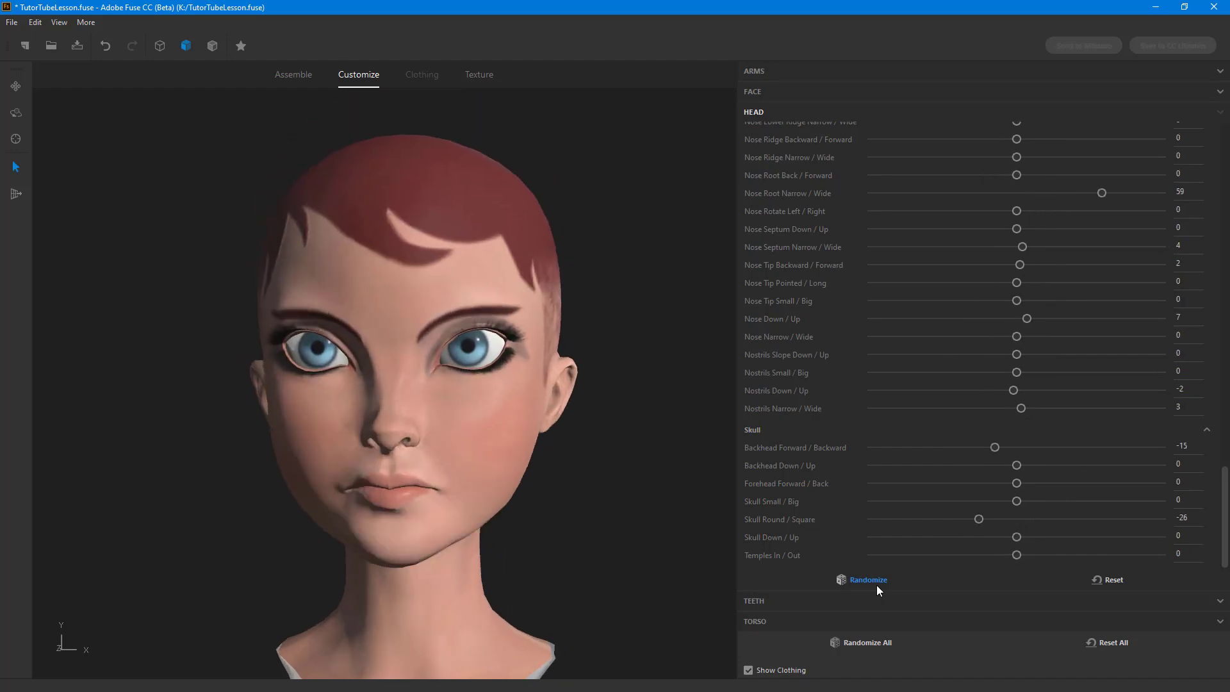
pyautogui.click(877, 586)
pyautogui.click(877, 585)
pyautogui.click(877, 586)
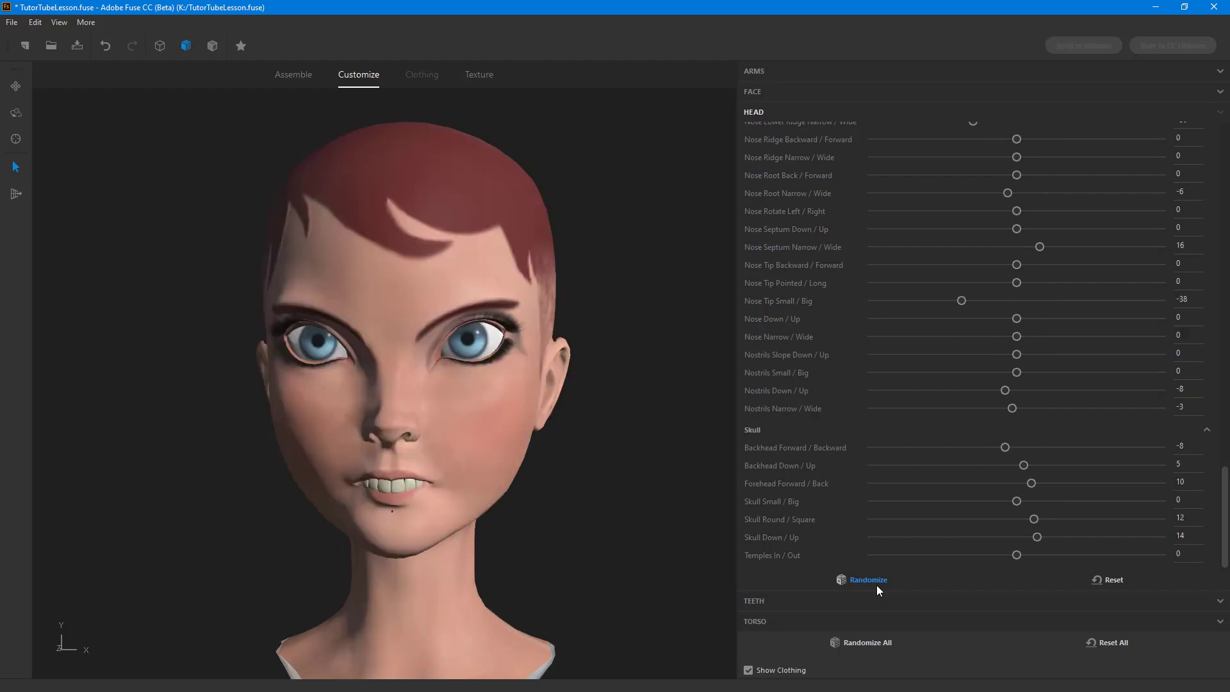
pyautogui.click(876, 585)
pyautogui.click(877, 585)
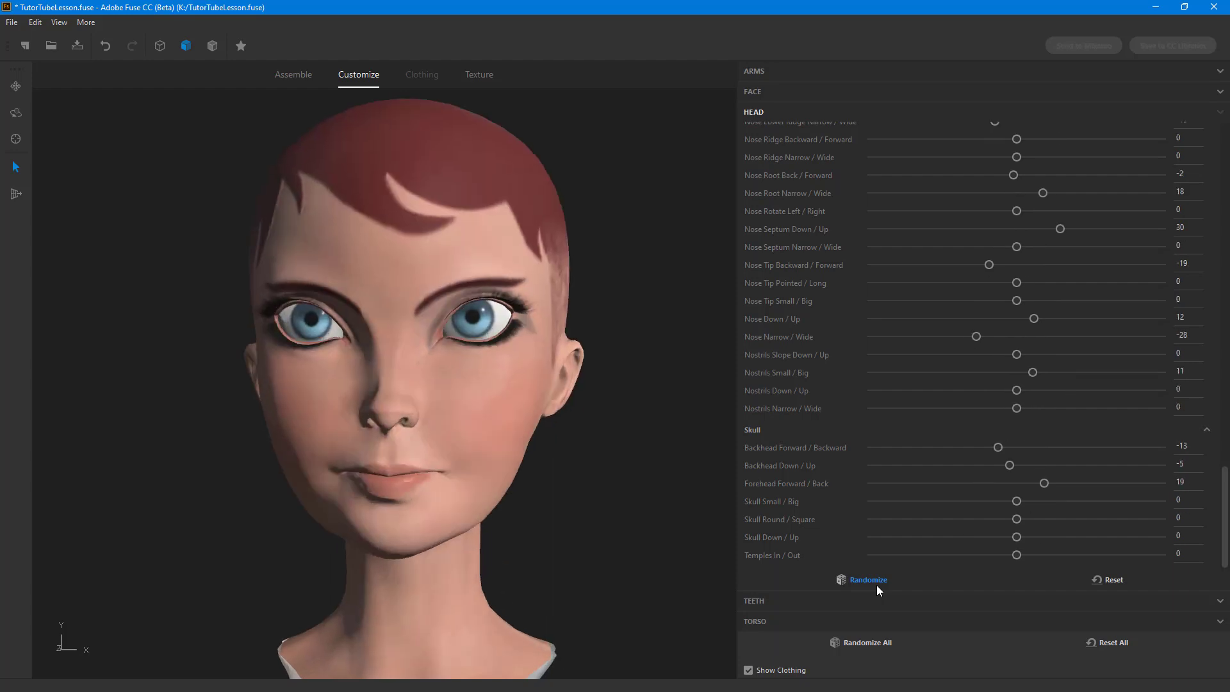
pyautogui.click(876, 585)
pyautogui.click(877, 586)
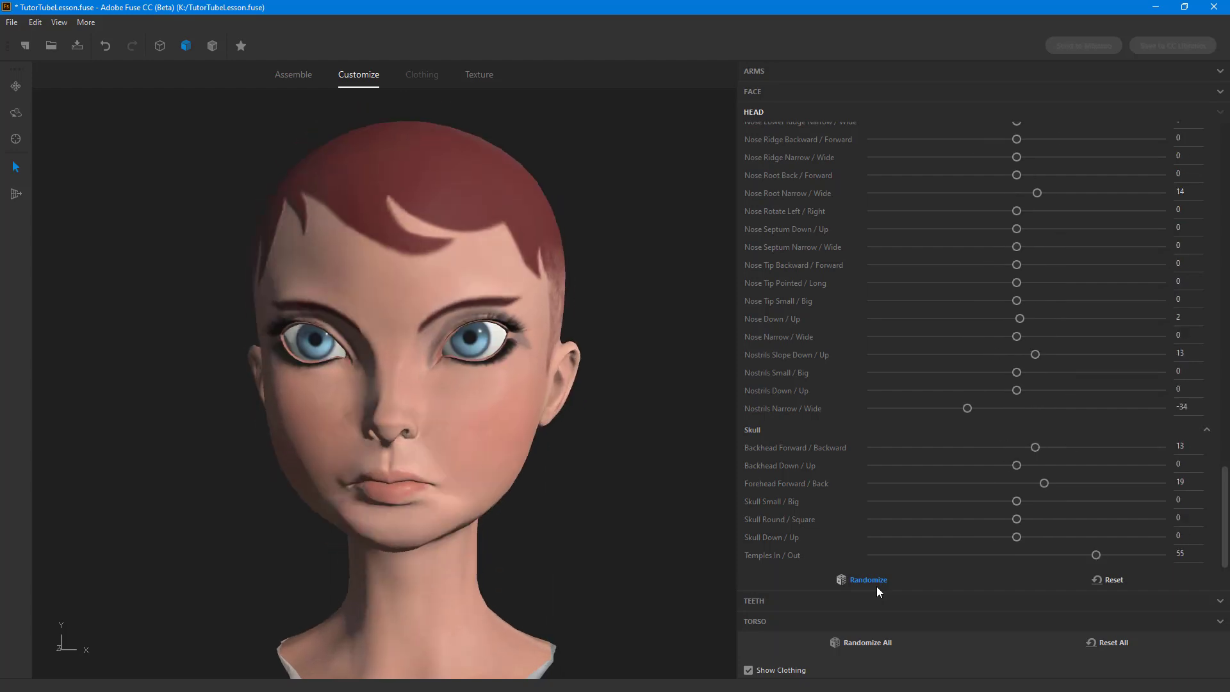
pyautogui.click(877, 586)
pyautogui.click(876, 586)
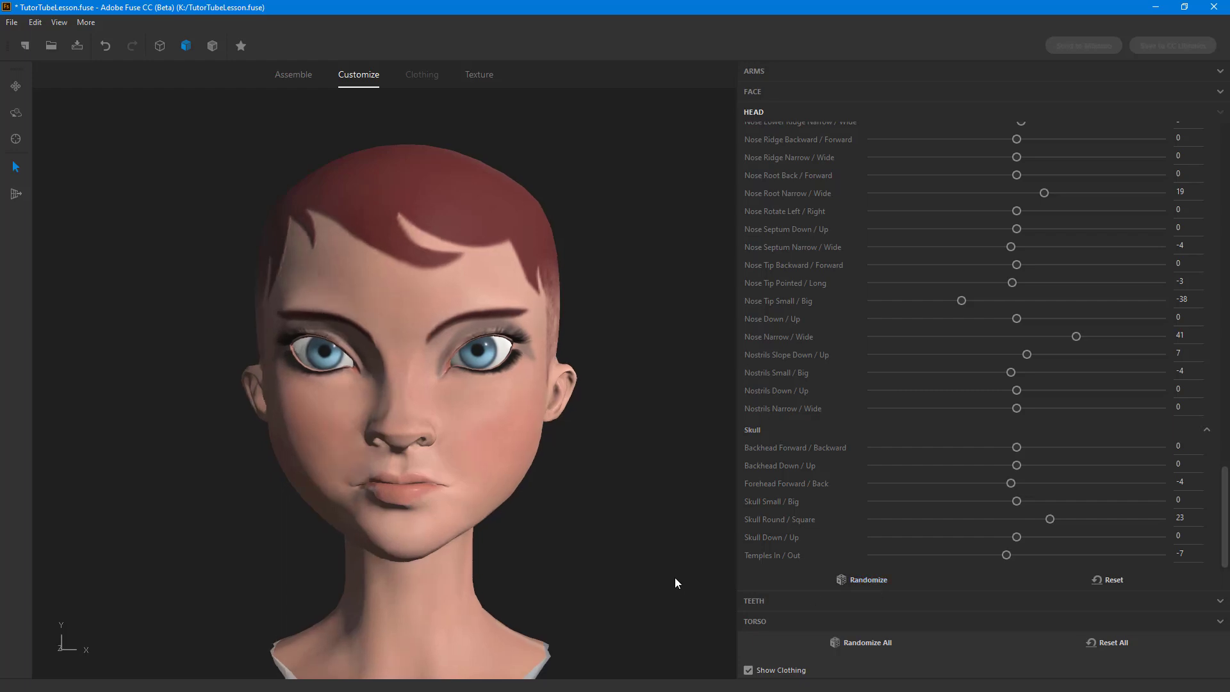
# Step: Reshape the nostrils directly on the model, bringing Nostrils Small / Big to -7 and Nostrils Narrow / Wide to 64
pyautogui.moveTo(672, 578); pyautogui.dragTo(737, 583)
pyautogui.click(519, 433)
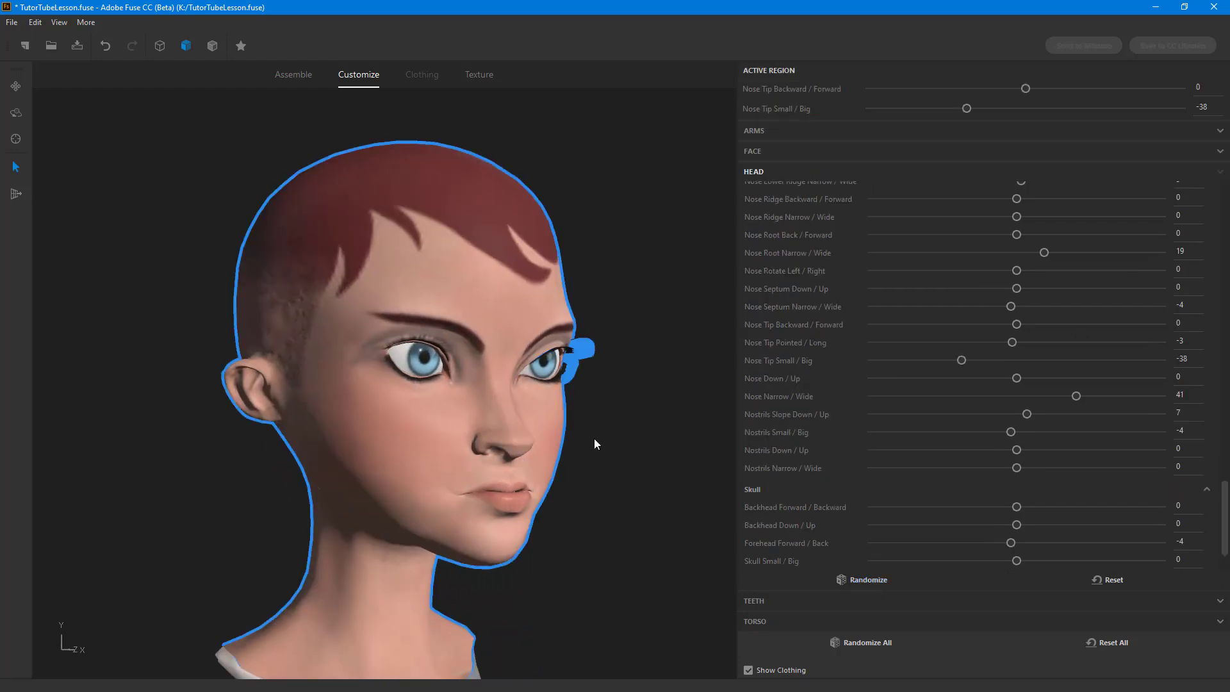
pyautogui.scroll(5, 593, 440)
pyautogui.moveTo(596, 500); pyautogui.dragTo(642, 502)
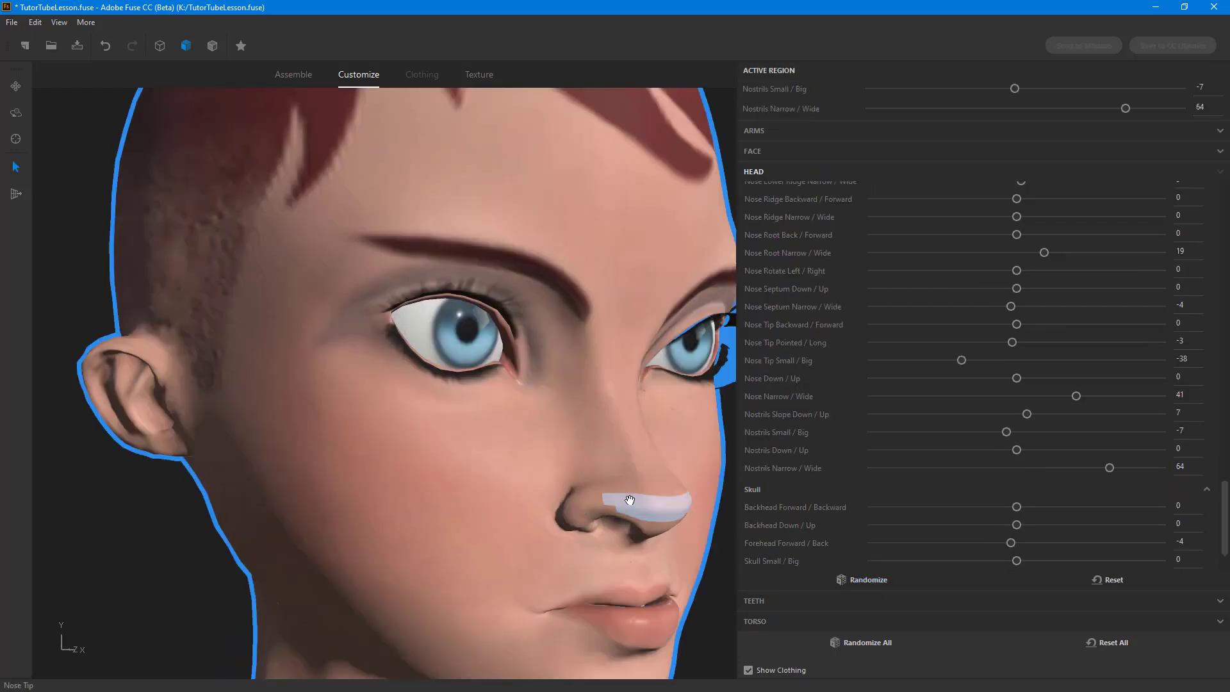
# Step: Set Nostrils Narrow / Wide to -27 and Nostrils Down / Up to -33
pyautogui.click(1048, 468)
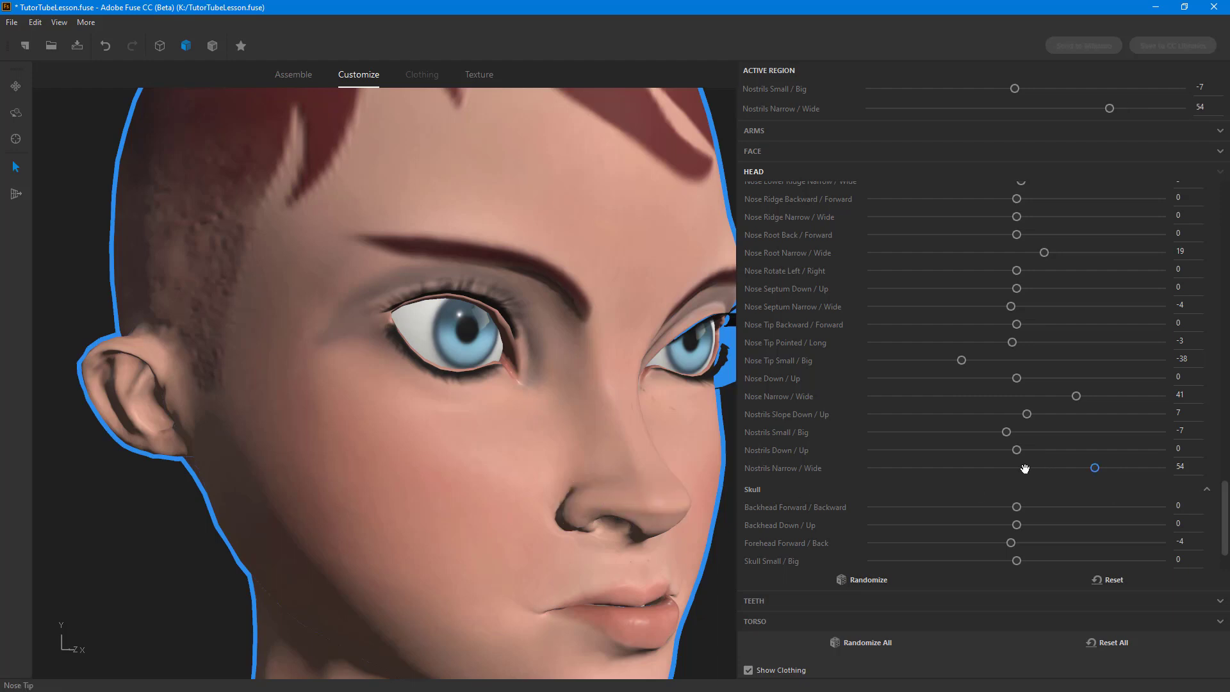
pyautogui.moveTo(1094, 467); pyautogui.dragTo(970, 470)
pyautogui.hotkey('ctrl', 'z')
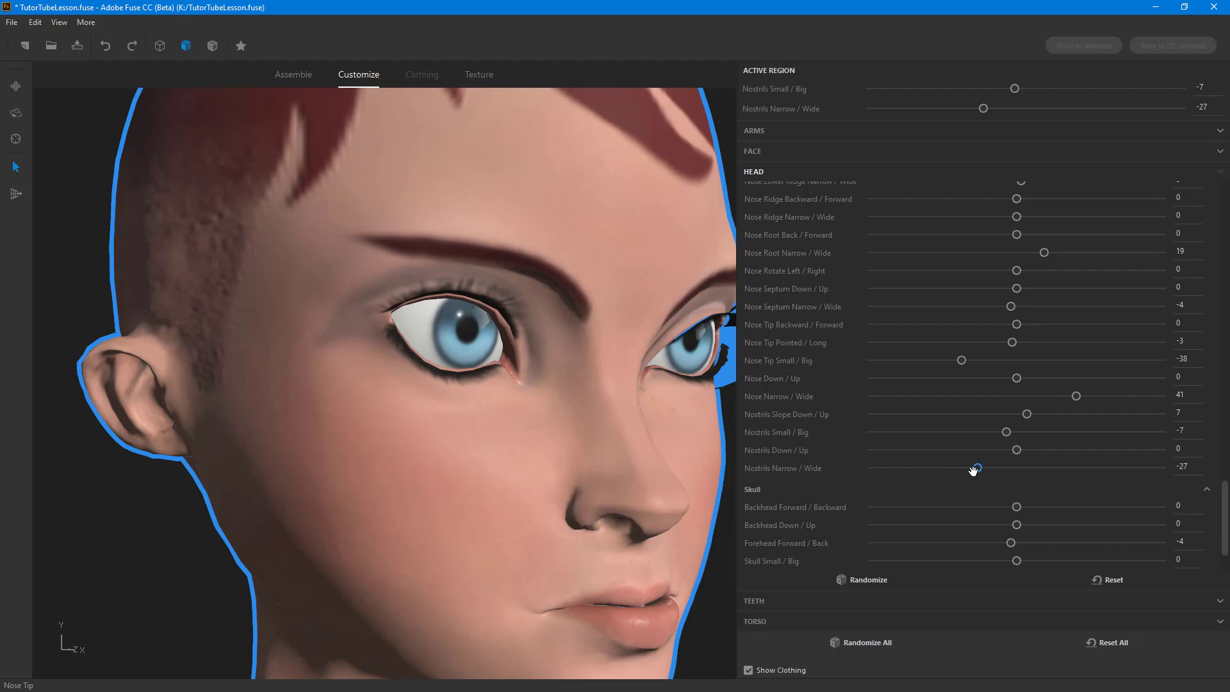
pyautogui.moveTo(1018, 454); pyautogui.dragTo(958, 454)
pyautogui.hotkey('ctrl', 'z')
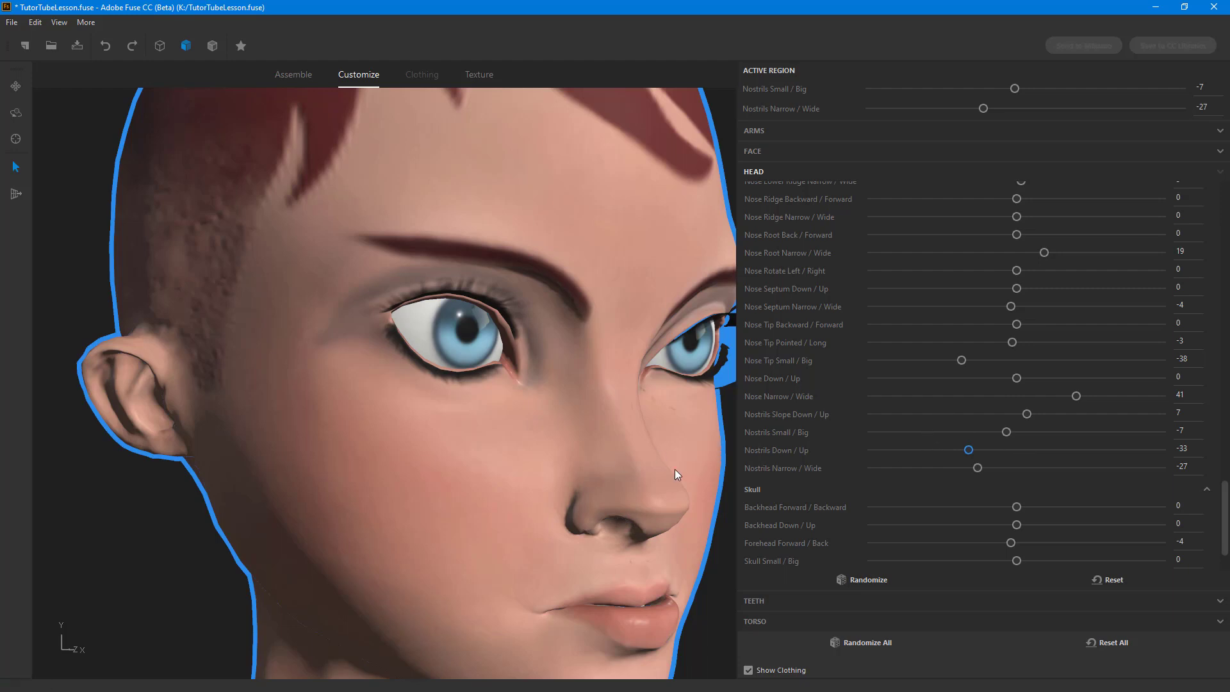
# Step: Enlarge the nose tip by setting Nose Tip Small / Big to 100, with the whole head seen from the front
pyautogui.scroll(-5, 674, 469)
pyautogui.moveTo(675, 469); pyautogui.dragTo(573, 505, button='middle')
pyautogui.scroll(1, 567, 483)
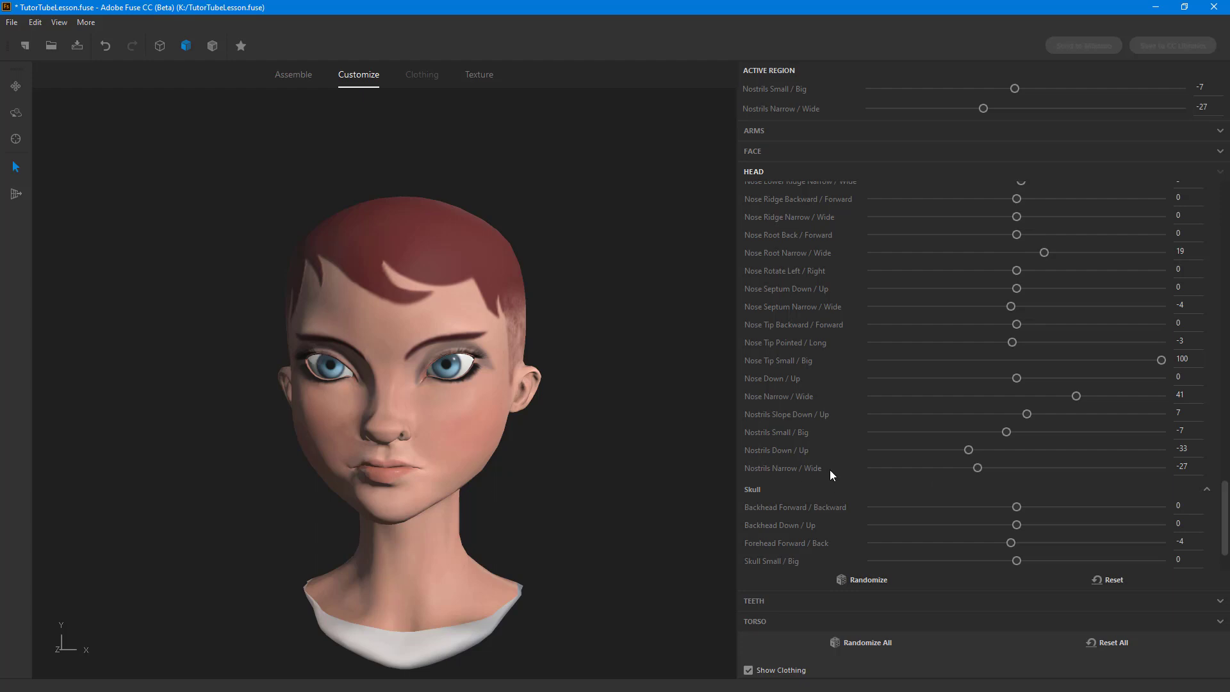
# Step: Try Nostrils Narrow / Wide at -100 and 100, set it to 20, and set Nose Down / Up to 23
pyautogui.click(1198, 468)
pyautogui.write('-100')
pyautogui.press('Return')
pyautogui.write('100')
pyautogui.press('Return')
pyautogui.write('20')
pyautogui.click(1179, 377)
pyautogui.write('23')
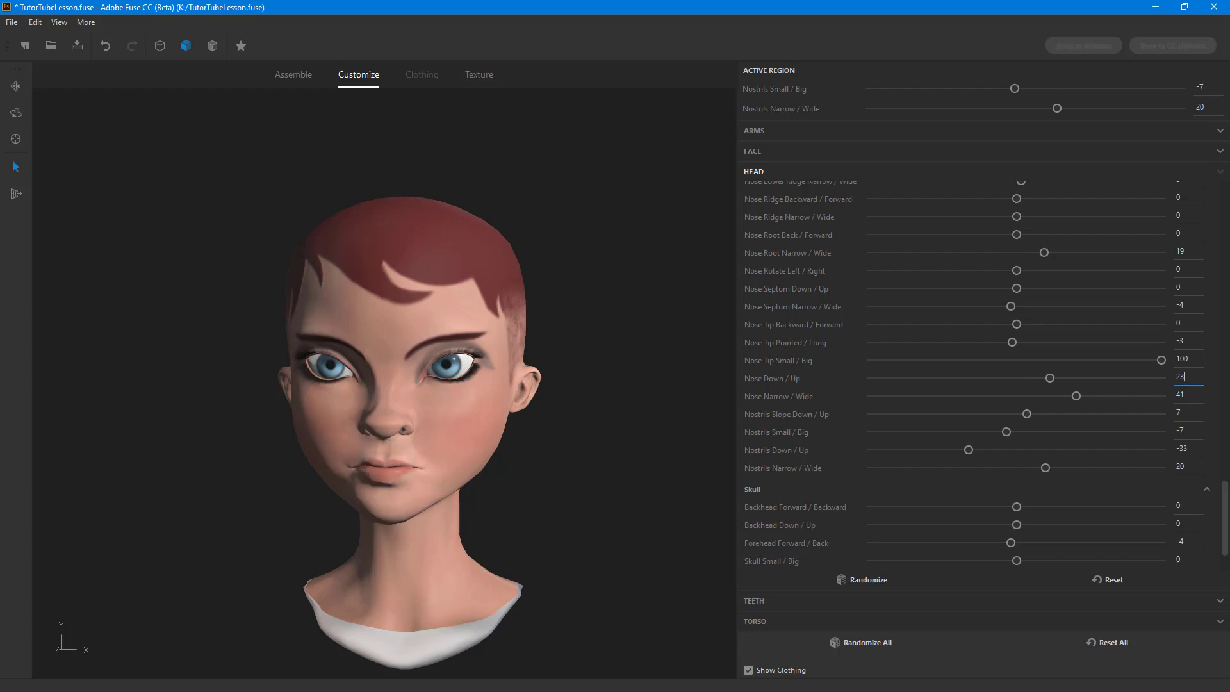